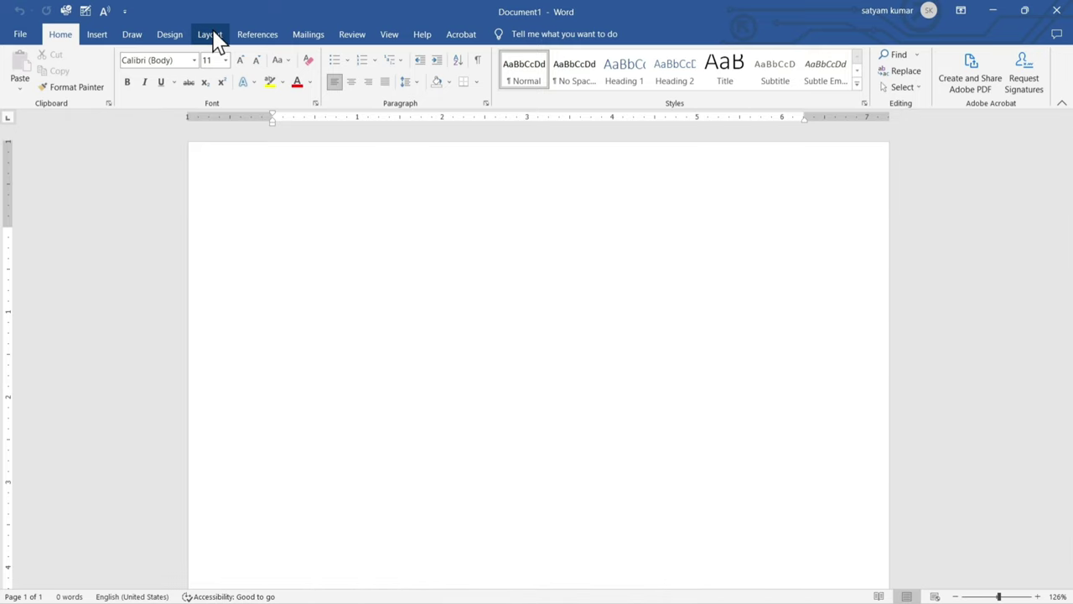
Open Page Setup on the Paper tab for the A4 document via Size > More Paper Sizes.
{"action": "left_click", "coordinate": [214, 34]}
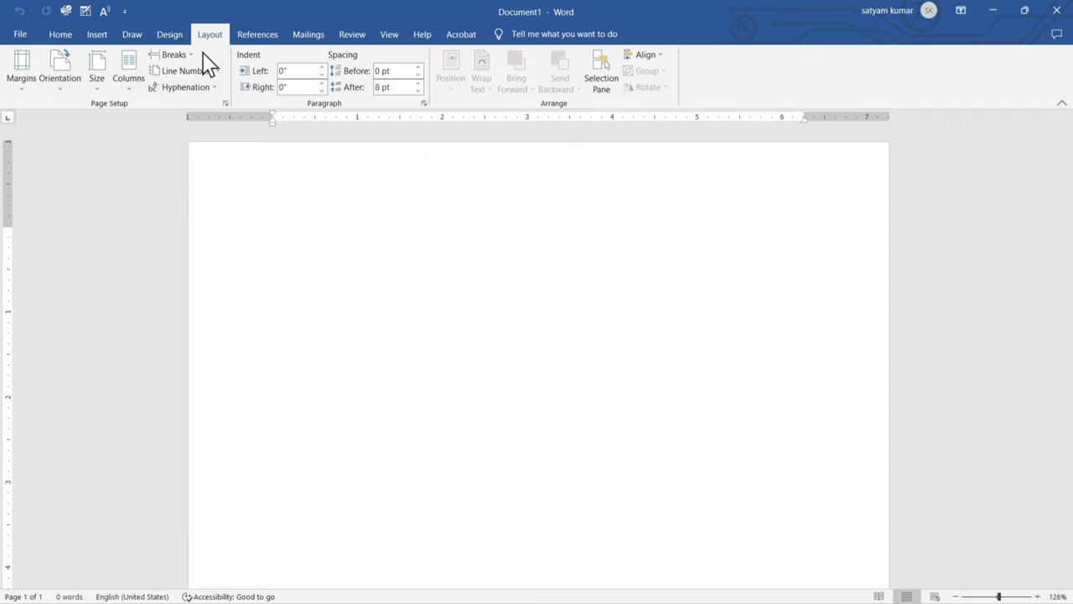
{"action": "left_click", "coordinate": [96, 80]}
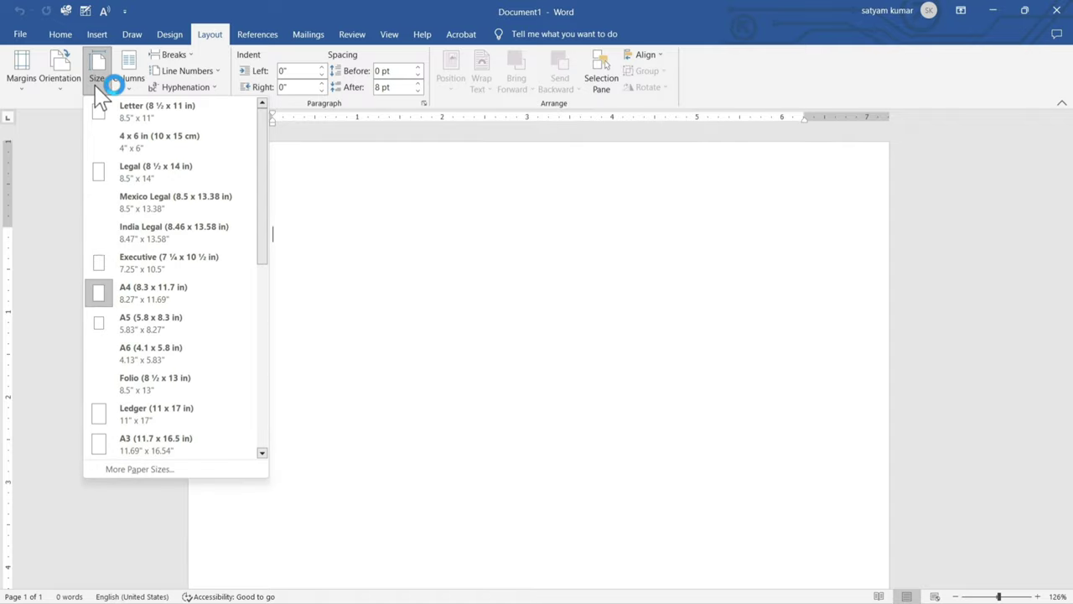
{"action": "left_click", "coordinate": [174, 469]}
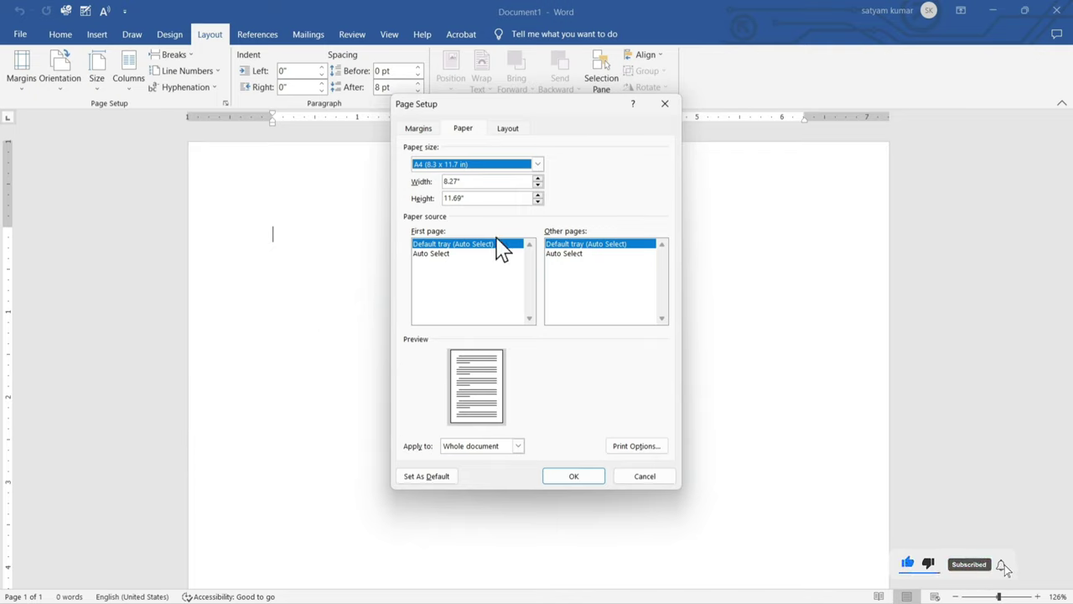
Set Top, Bottom, Left and Right margins to 0 and Ignore the printable-area warning.
{"action": "left_click", "coordinate": [426, 130]}
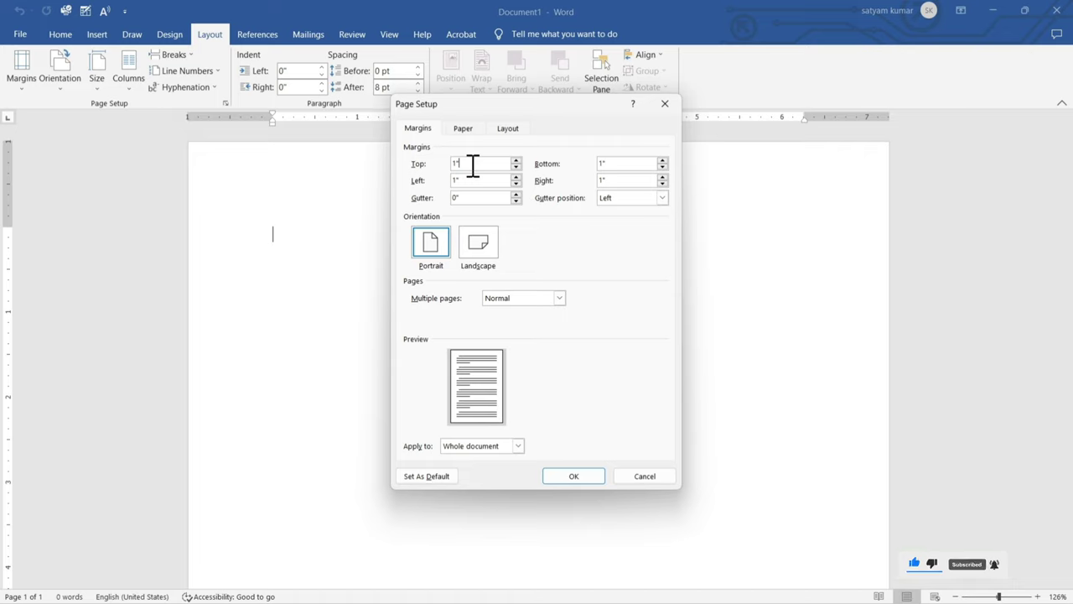
{"action": "left_click", "coordinate": [473, 165]}
{"action": "key", "text": "BackSpace"}
{"action": "type", "text": "0"}
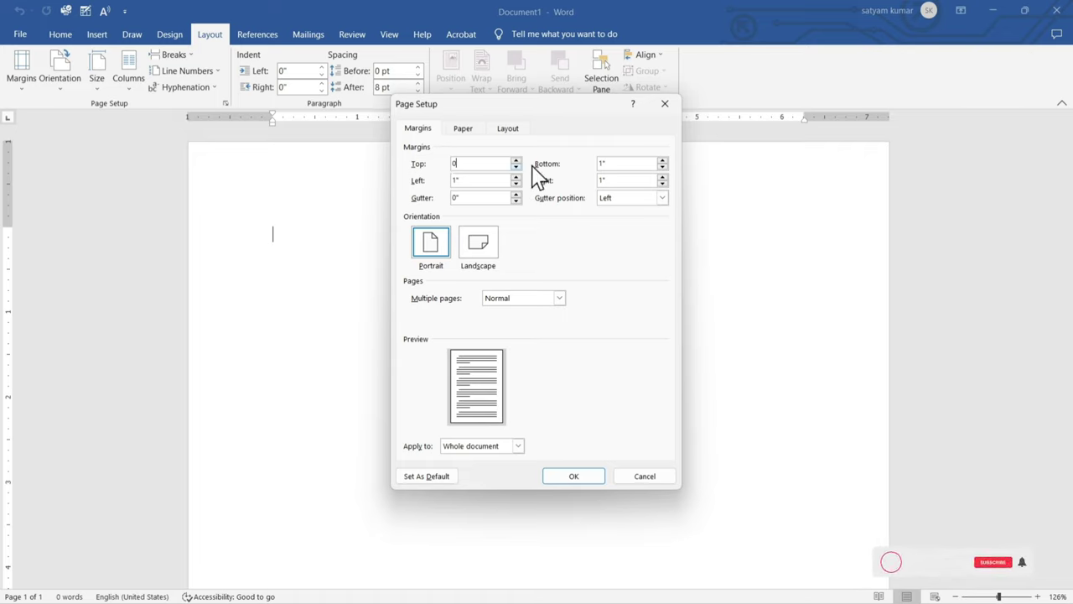
{"action": "key", "text": "Tab"}
{"action": "key", "text": "BackSpace"}
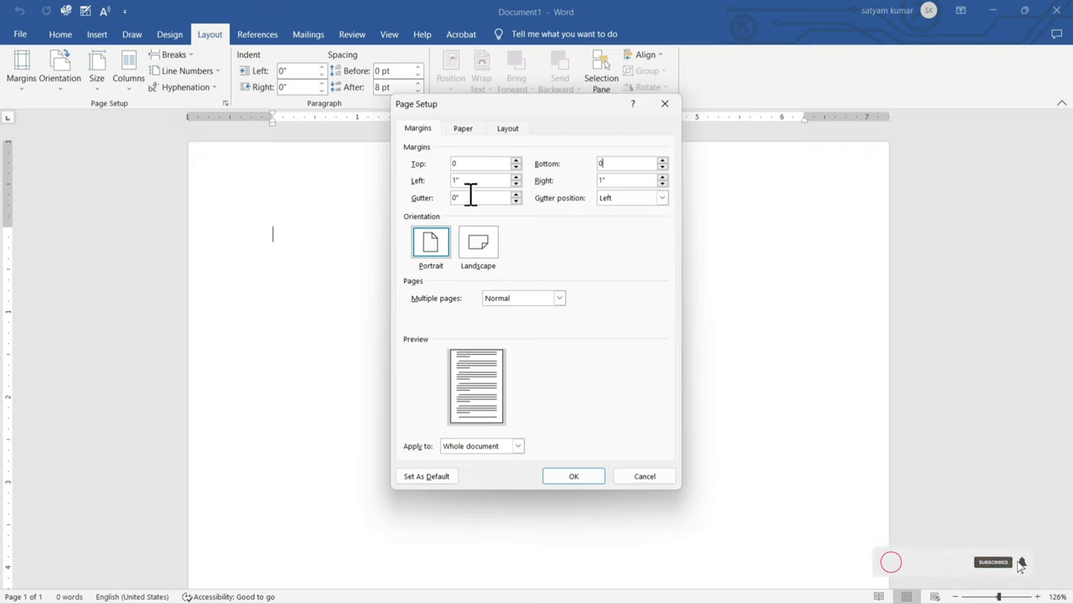
{"action": "key", "text": "Tab"}
{"action": "key", "text": "BackSpace"}
{"action": "key", "text": "Tab"}
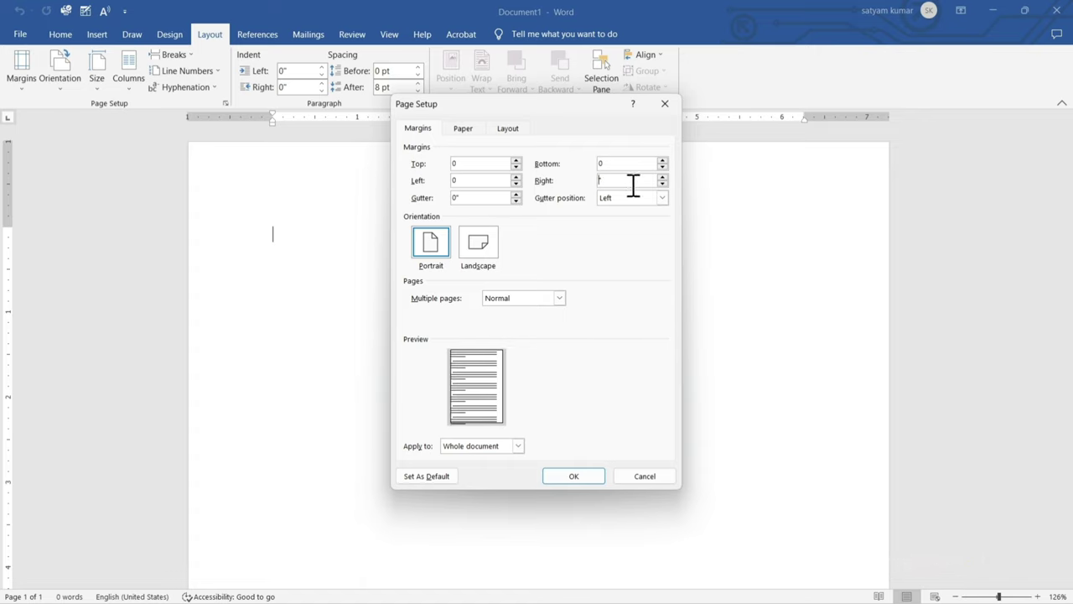
{"action": "type", "text": "0"}
{"action": "left_click", "coordinate": [575, 476]}
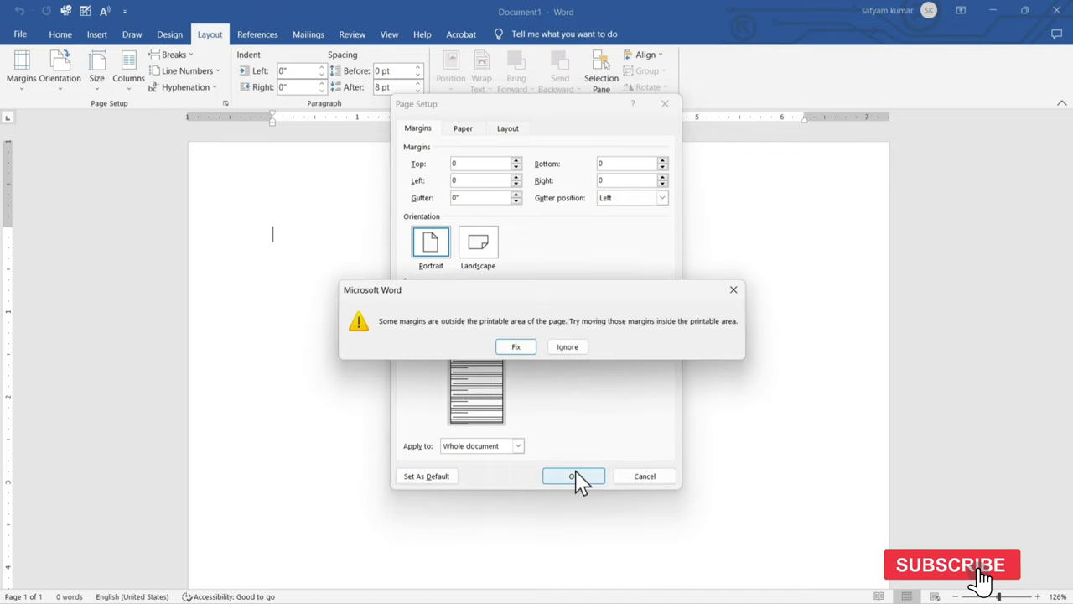
{"action": "left_click", "coordinate": [567, 347]}
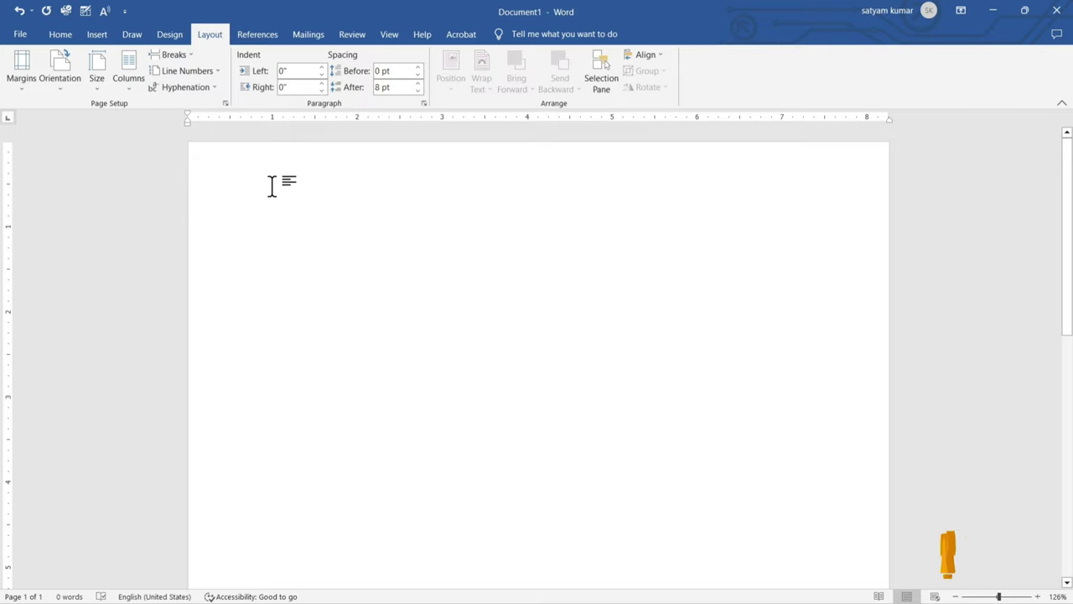
Type the test word SATYAM on the page, then delete it.
{"action": "type", "text": "SAT"}
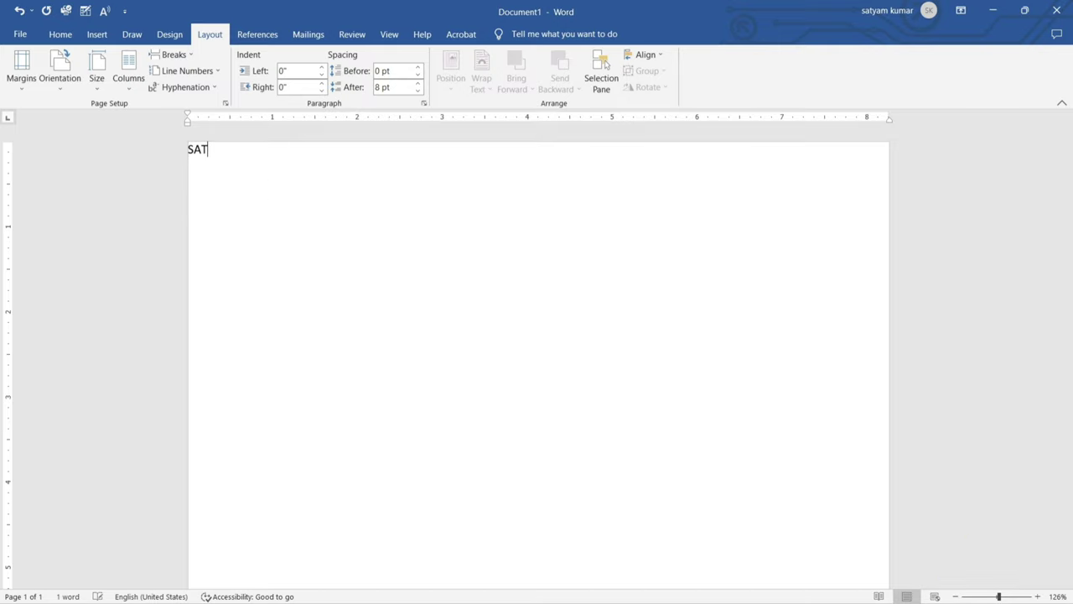
{"action": "type", "text": "YAM"}
{"action": "left_click", "coordinate": [137, 161]}
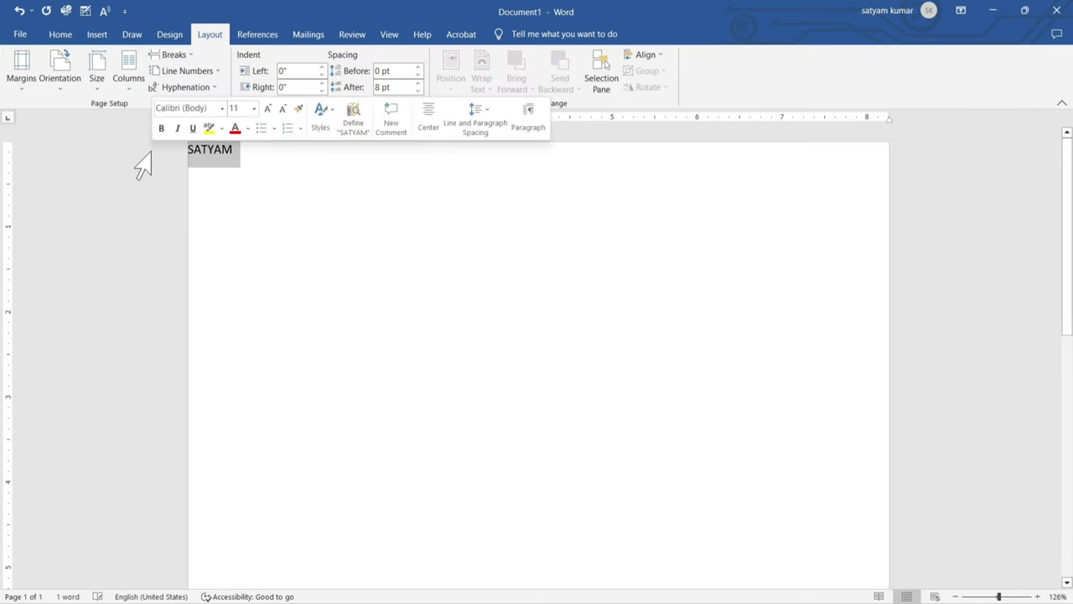
{"action": "key", "text": "BackSpace"}
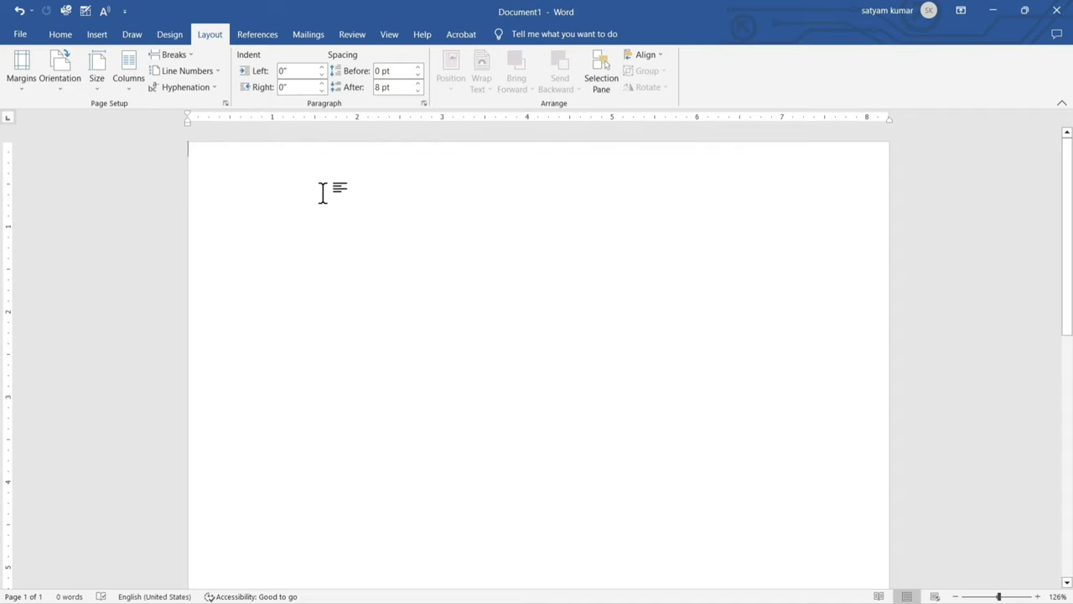
Insert a 1x8 table from the Insert tab's table grid.
{"action": "left_click", "coordinate": [96, 36]}
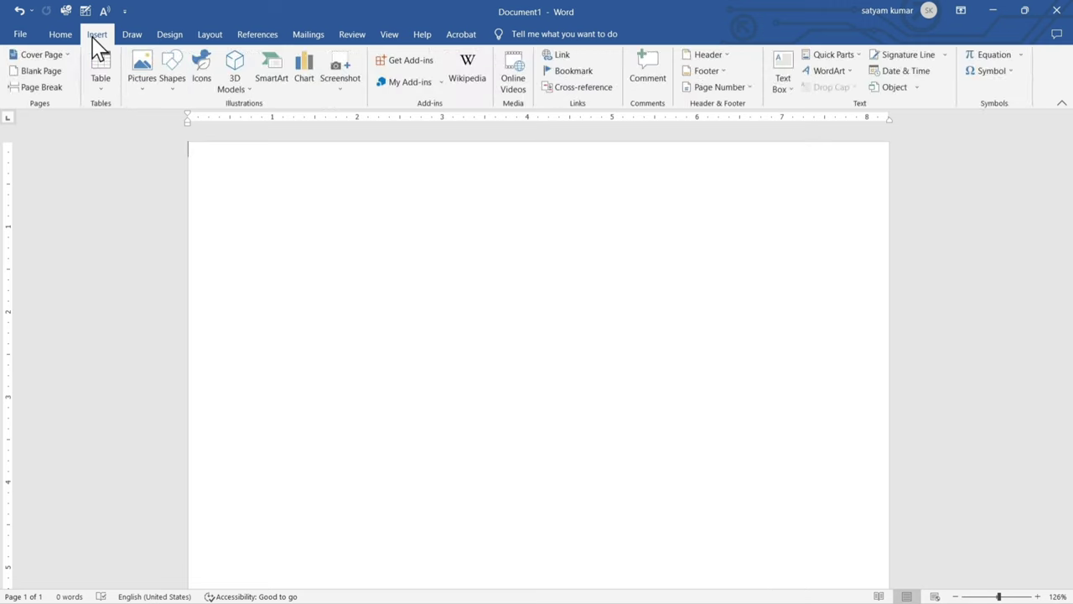
{"action": "left_click", "coordinate": [114, 99]}
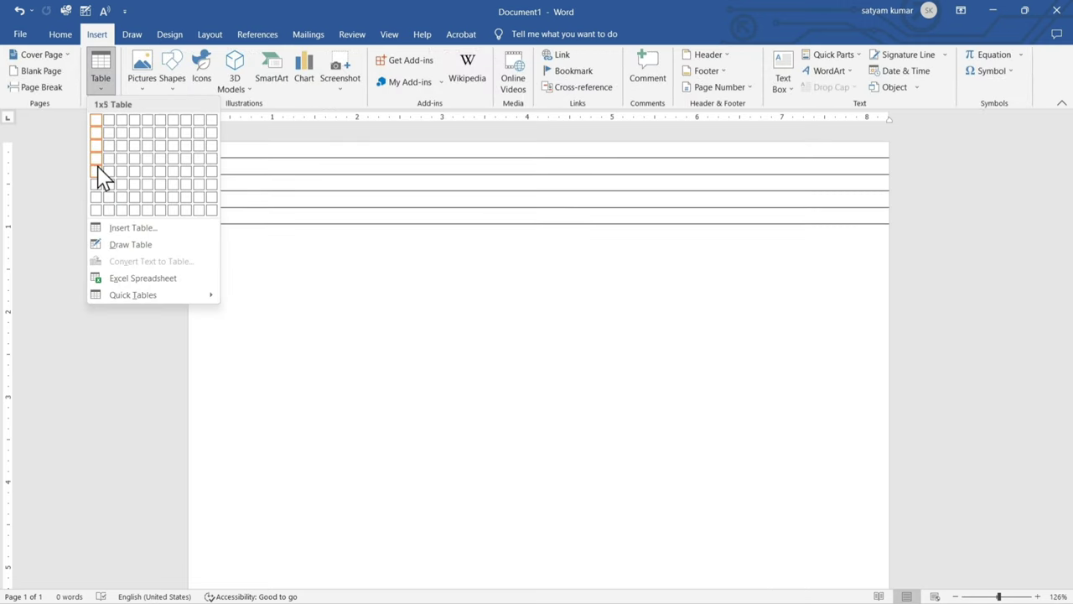
{"action": "left_click", "coordinate": [97, 210]}
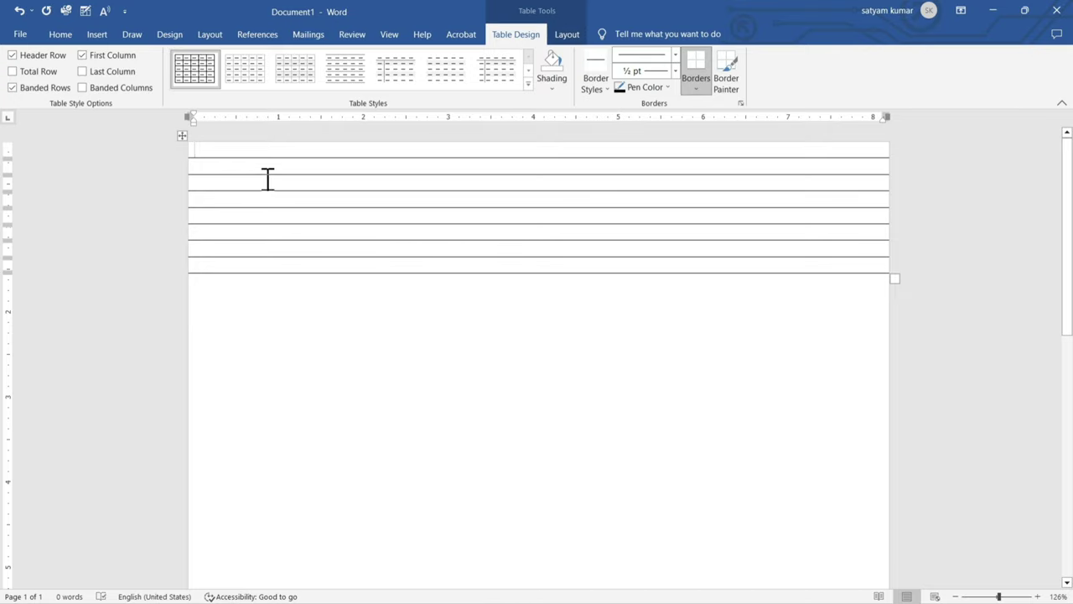
Select the whole table and give all eight rows a 0.36" height.
{"action": "left_click", "coordinate": [182, 137]}
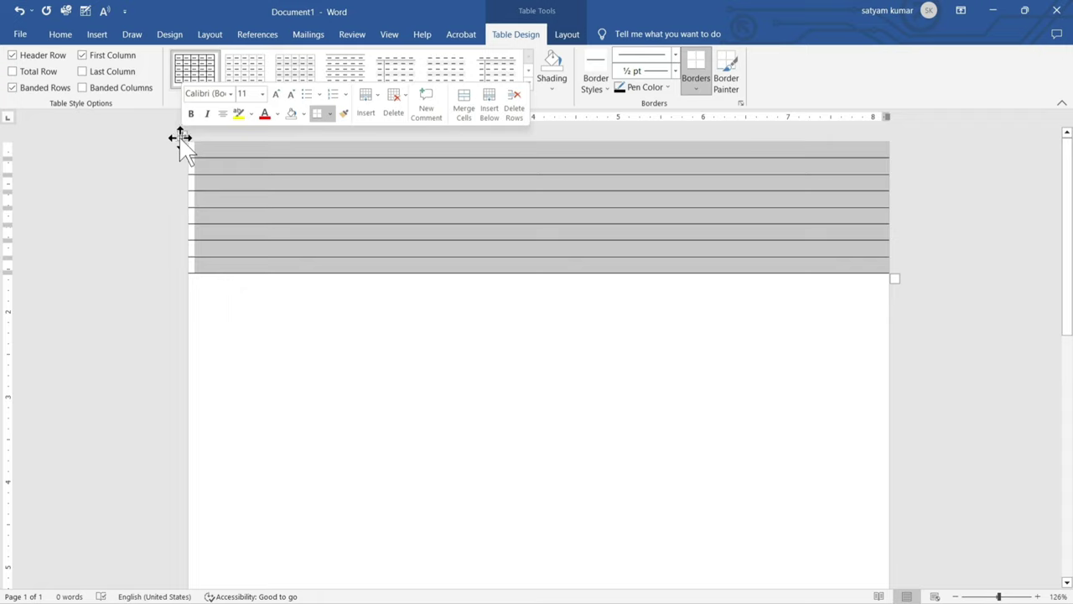
{"action": "left_click", "coordinate": [576, 37]}
{"action": "type", "text": "0.36"}
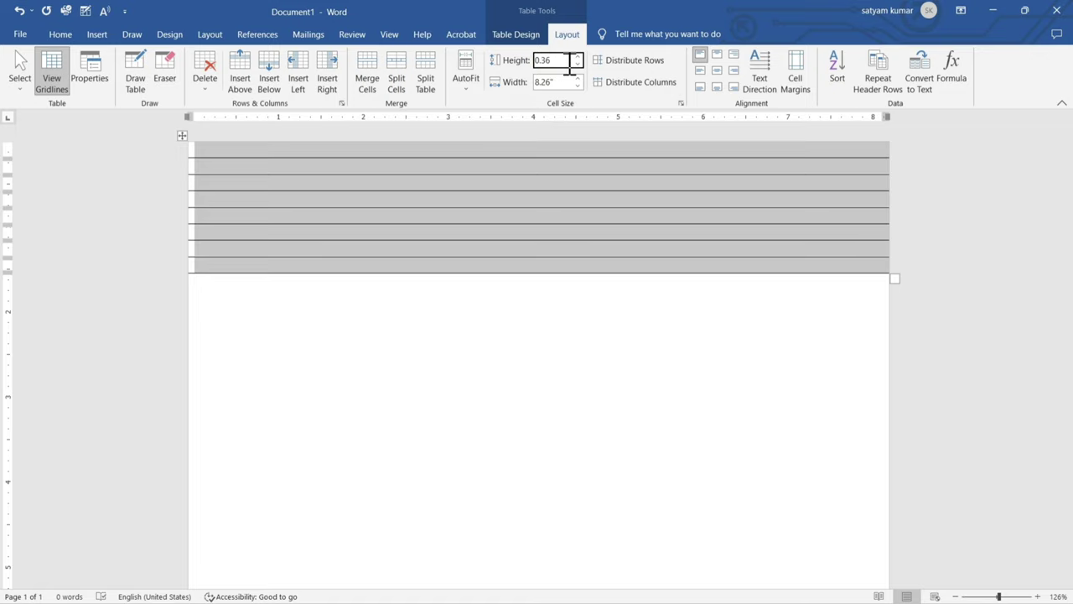
{"action": "key", "text": "Return"}
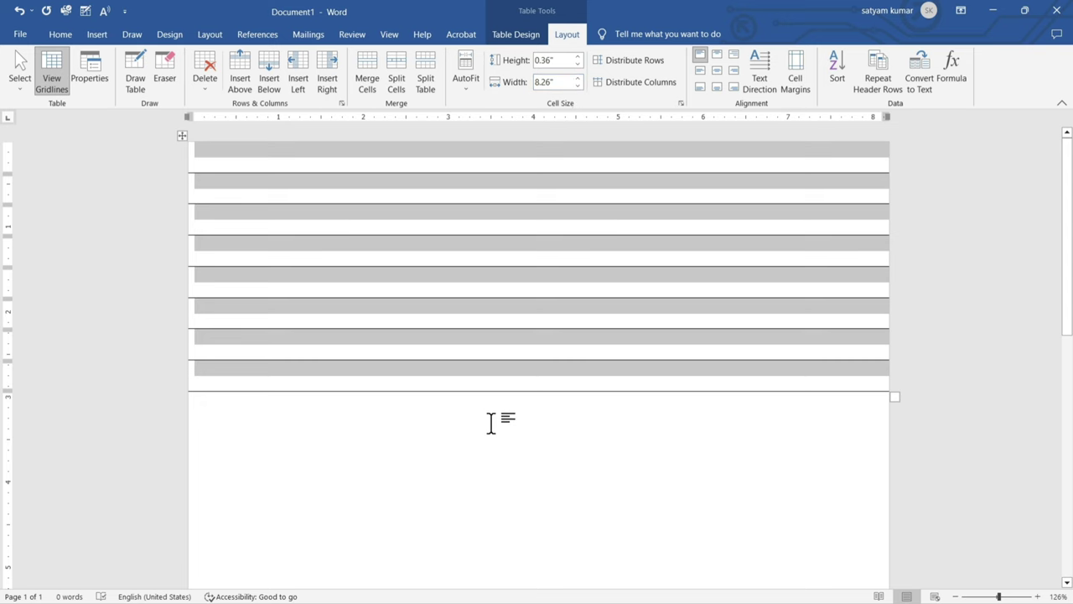
{"action": "left_click", "coordinate": [492, 417]}
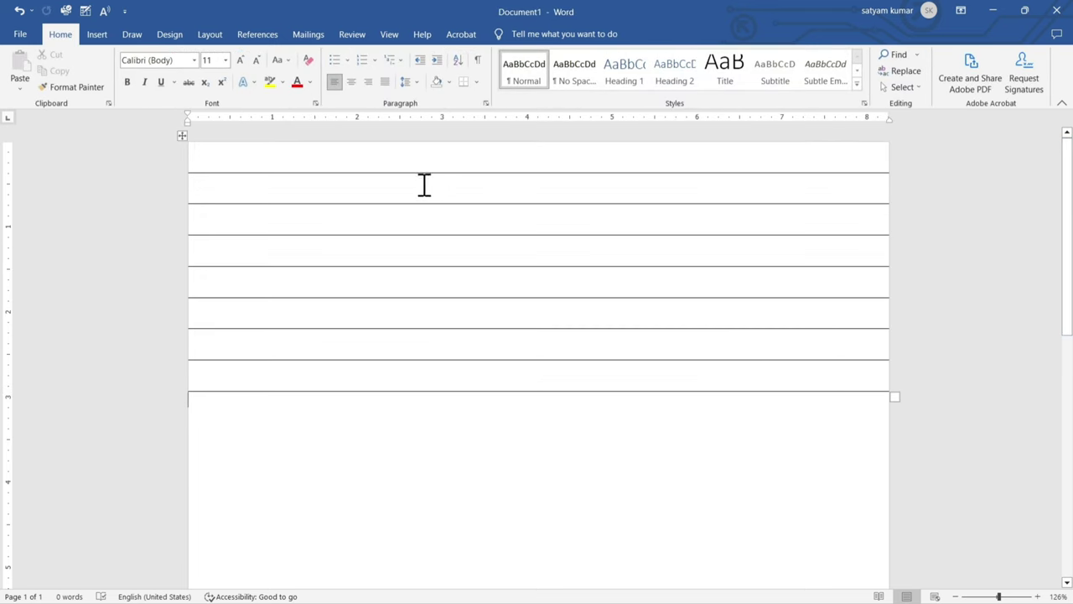
Make the top row taller for a header area and add two rows at the table bottom.
{"action": "left_click_drag", "start_coordinate": [425, 173], "coordinate": [425, 238]}
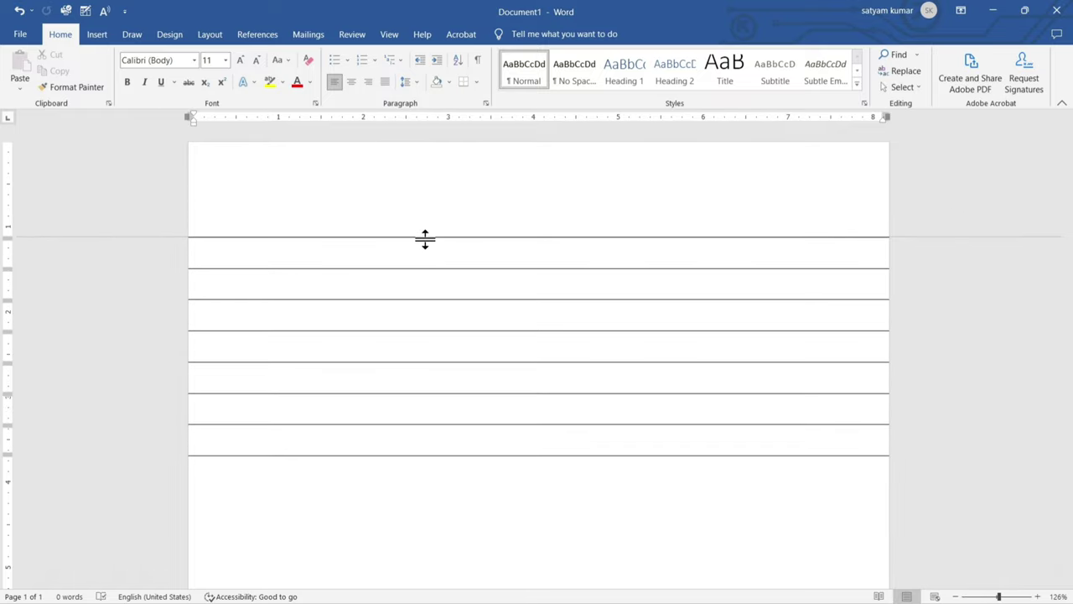
{"action": "left_click", "coordinate": [545, 256]}
{"action": "scroll", "coordinate": [419, 336], "scroll_direction": "down", "scroll_amount": 1}
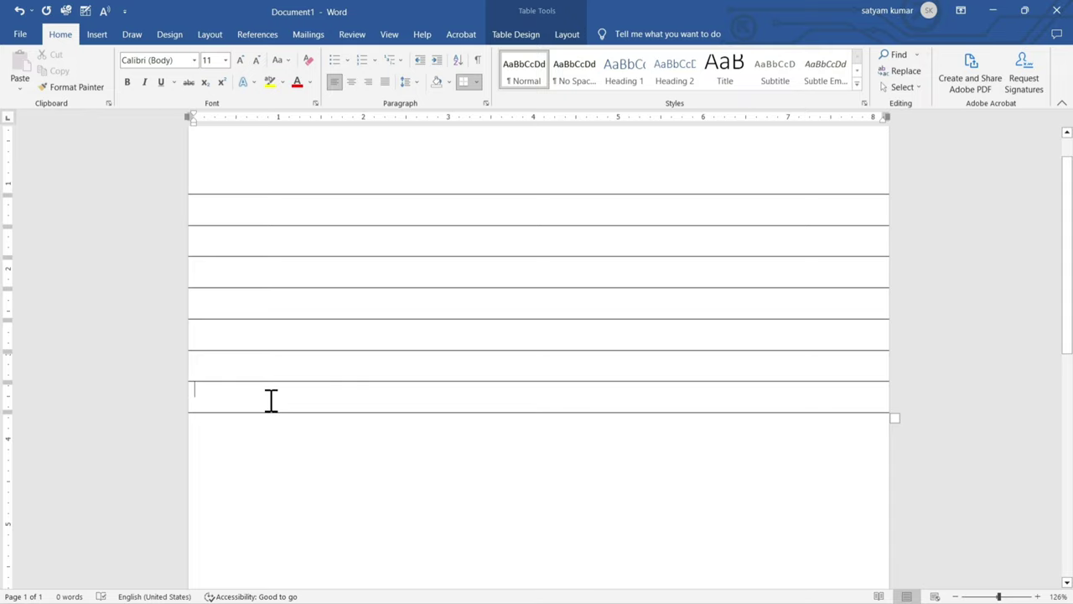
{"action": "key", "text": "Tab"}
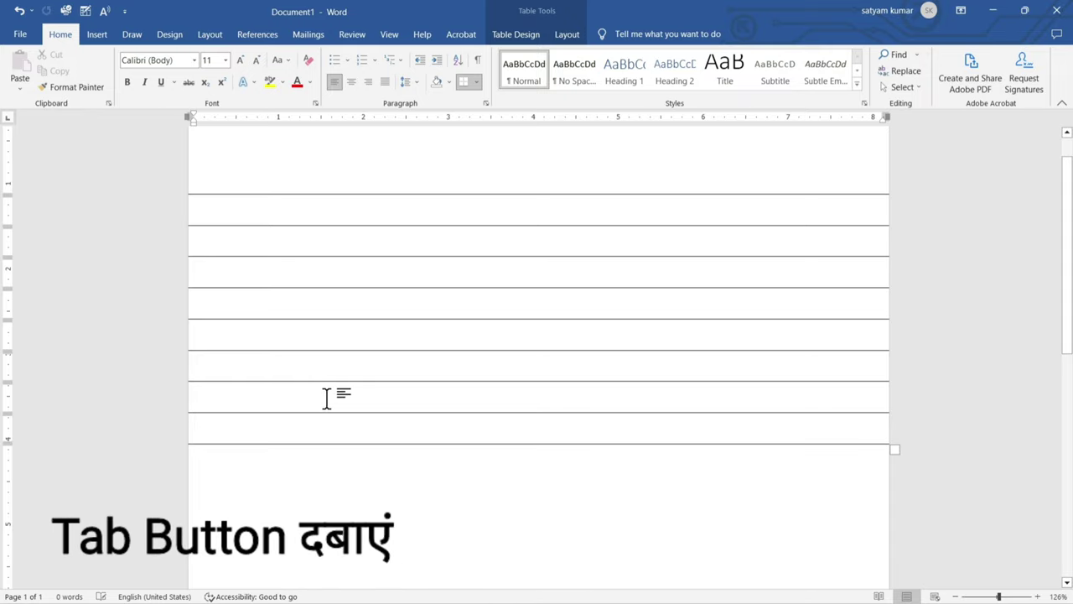
{"action": "key", "text": "Tab"}
Add four more rows down to the page bottom, then insert an empty paragraph above the table.
{"action": "key", "text": "Tab"}
{"action": "key", "text": "Tab"}
{"action": "scroll", "coordinate": [1069, 407], "scroll_direction": "down", "scroll_amount": 5}
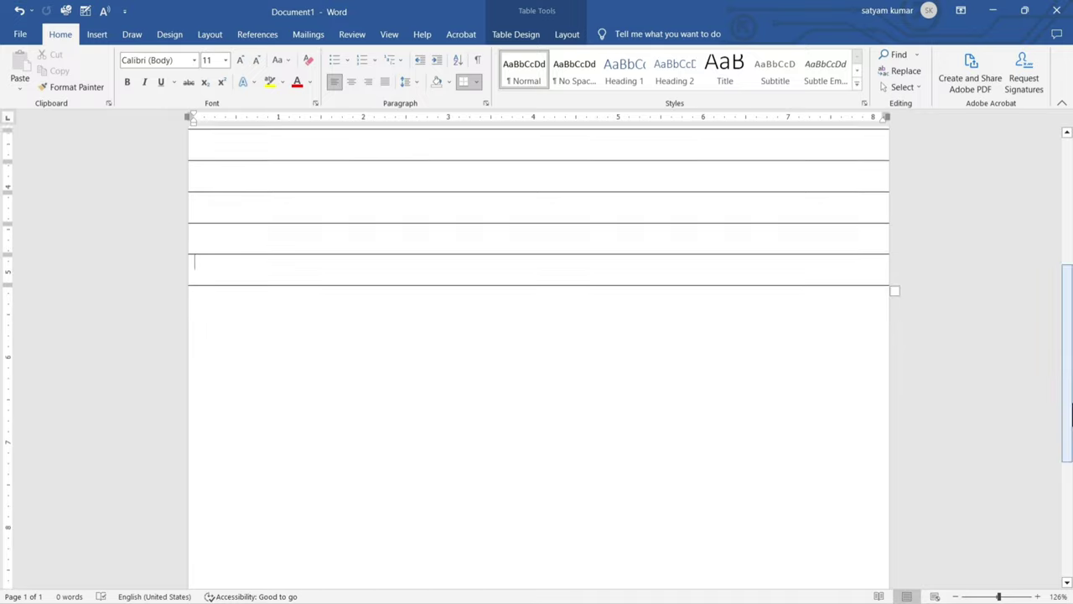
{"action": "key", "text": "Tab"}
{"action": "key", "text": "Tab"}
{"action": "key", "text": "Tab"}
{"action": "key", "text": "Tab"}
{"action": "key", "text": "Tab"}
{"action": "key", "text": "Tab"}
{"action": "key", "text": "Tab"}
{"action": "key", "text": "Tab"}
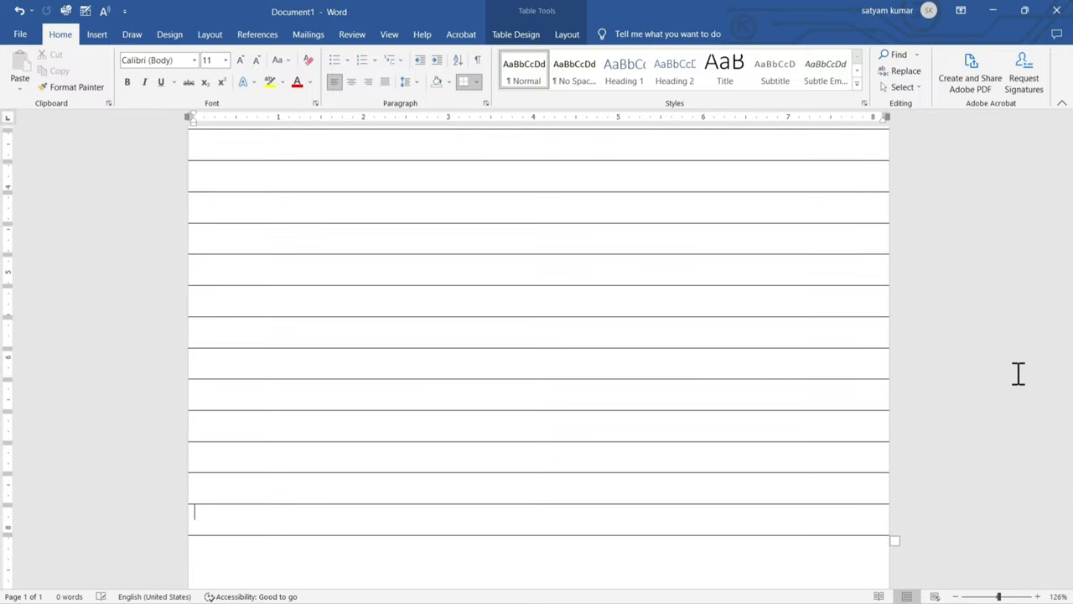
{"action": "key", "text": "Tab"}
{"action": "key", "text": "Tab"}
{"action": "scroll", "coordinate": [1069, 504], "scroll_direction": "down", "scroll_amount": 5}
{"action": "key", "text": "Tab"}
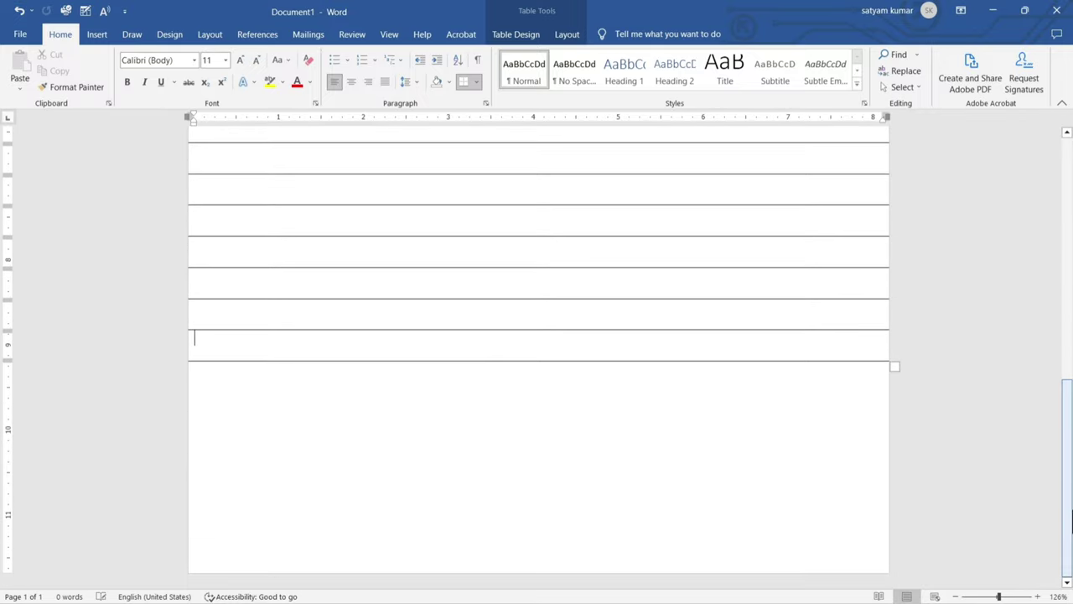
{"action": "key", "text": "Tab"}
{"action": "key", "text": "Tab"}
{"action": "key", "text": "Tab"}
{"action": "key", "text": "Tab"}
{"action": "key", "text": "Tab"}
{"action": "key", "text": "Tab"}
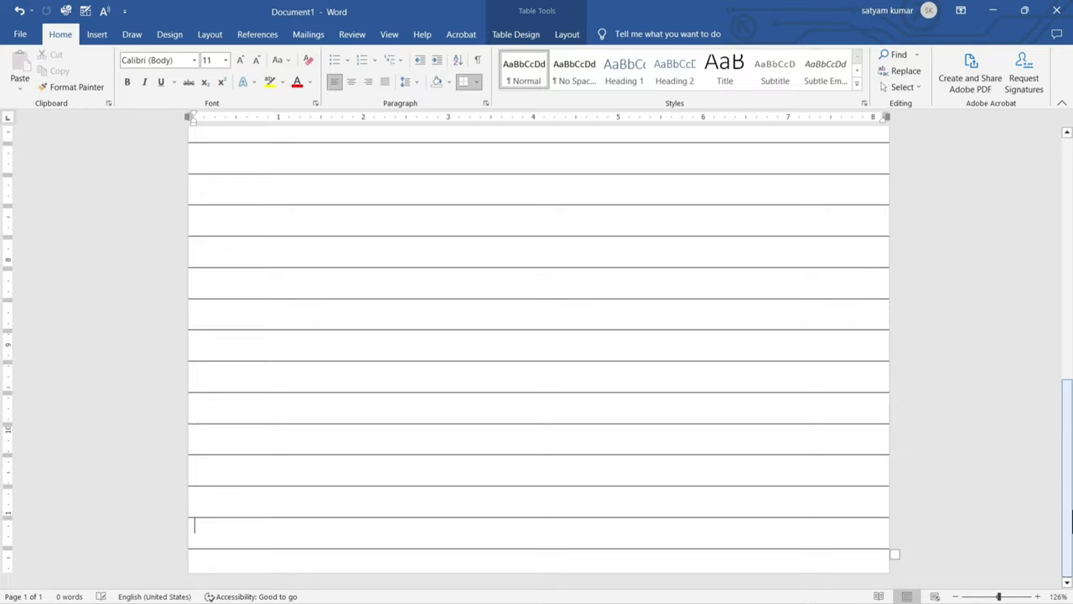
{"action": "left_click_drag", "start_coordinate": [1070, 501], "coordinate": [1070, 259]}
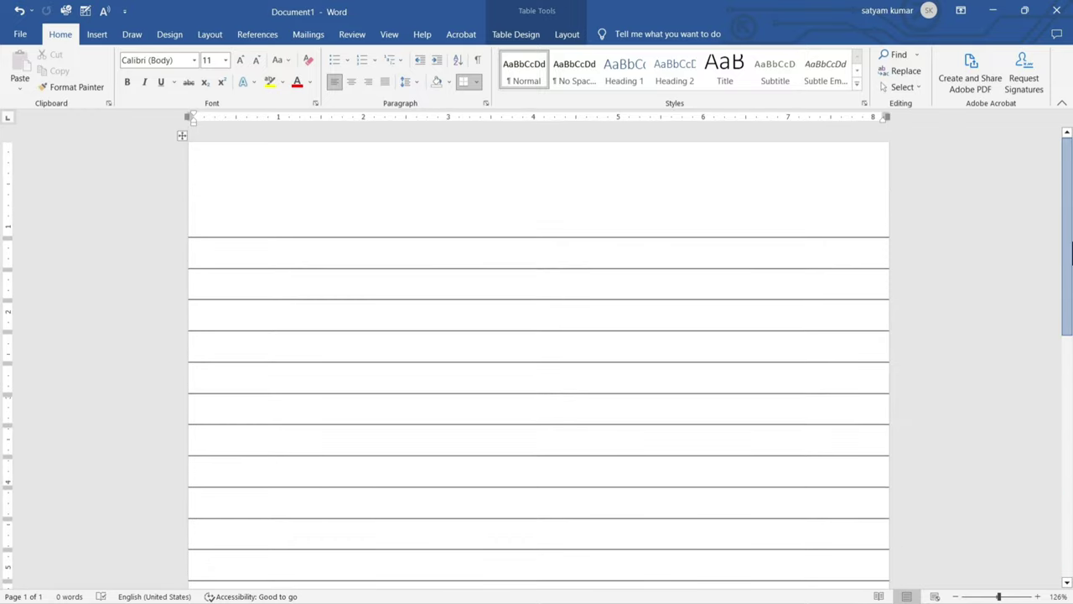
{"action": "key", "text": "Return"}
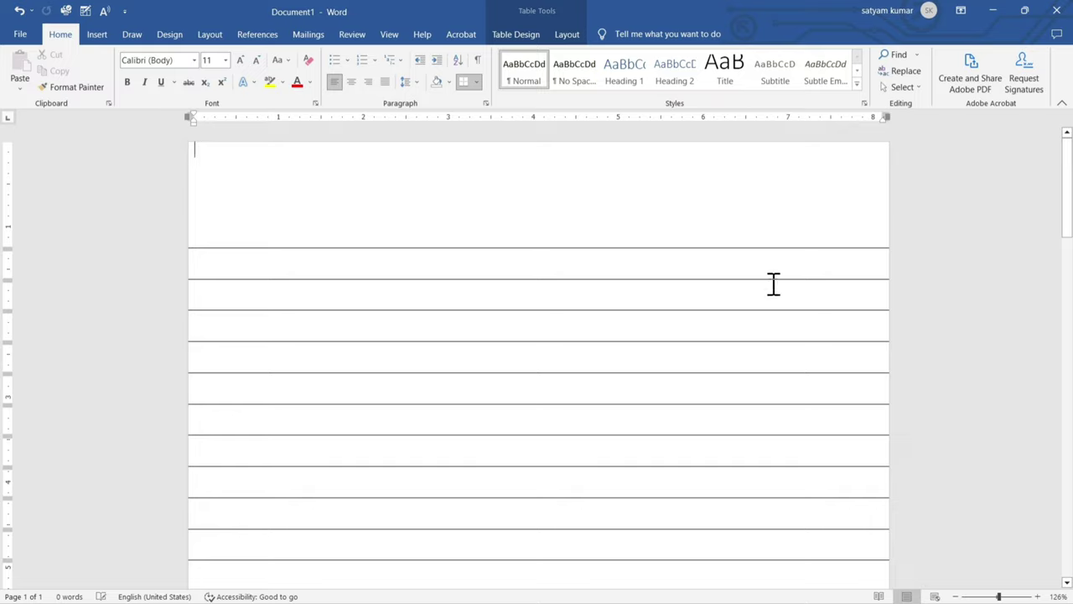
Draw an 8.25" straight line from the left to the right page edge above the first ruled row.
{"action": "mouse_move", "coordinate": [1068, 214]}
{"action": "left_mouse_down"}
{"action": "mouse_move", "coordinate": [1067, 394]}
{"action": "mouse_move", "coordinate": [1068, 210]}
{"action": "left_mouse_up"}
{"action": "left_click", "coordinate": [97, 34]}
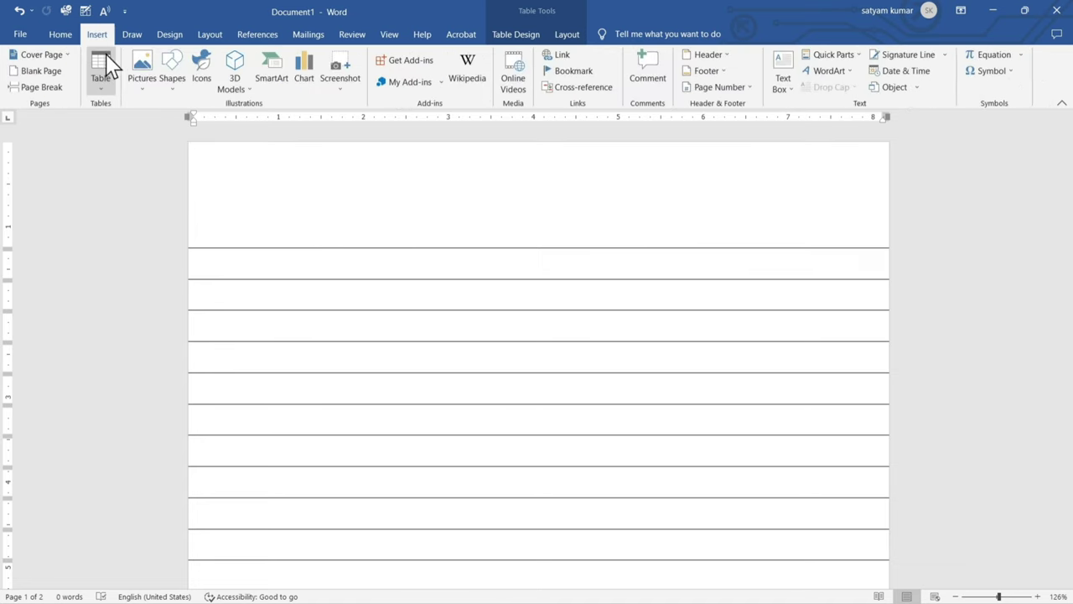
{"action": "left_click", "coordinate": [170, 79]}
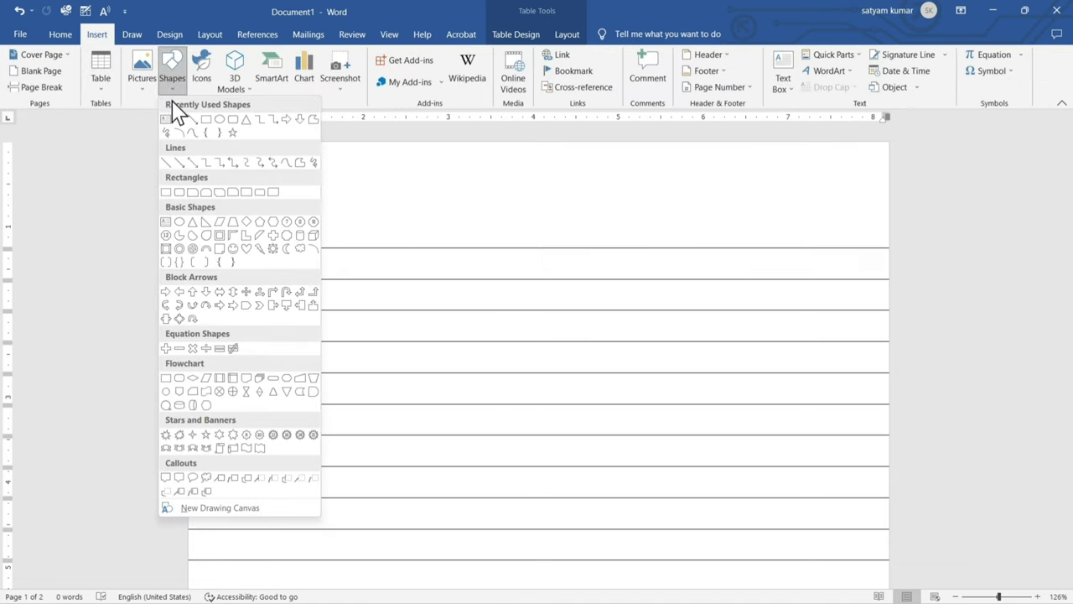
{"action": "left_click", "coordinate": [167, 163]}
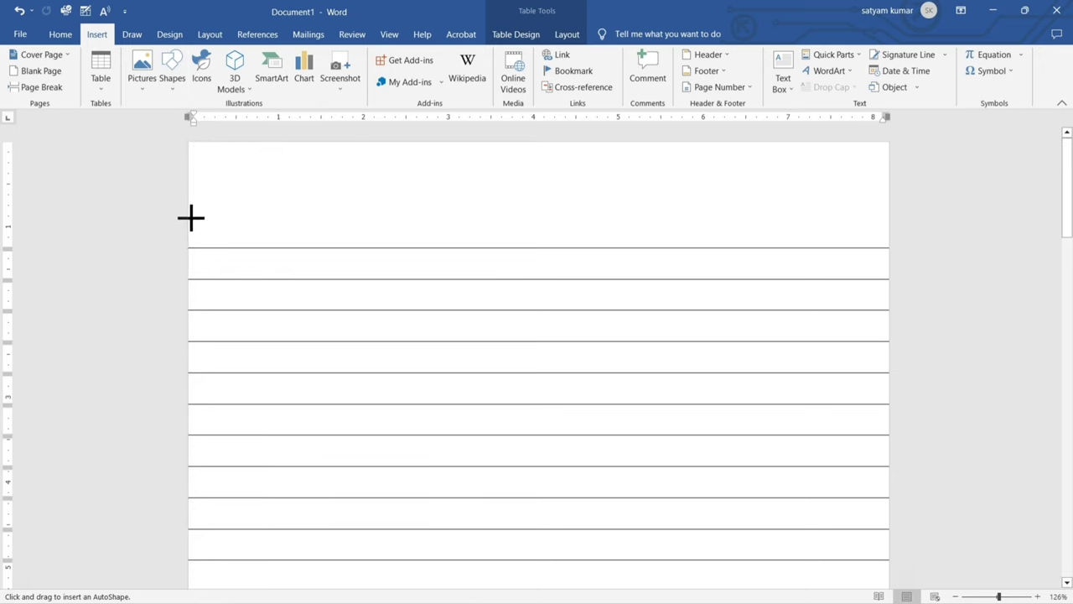
{"action": "left_click_drag", "start_coordinate": [189, 216], "coordinate": [879, 219]}
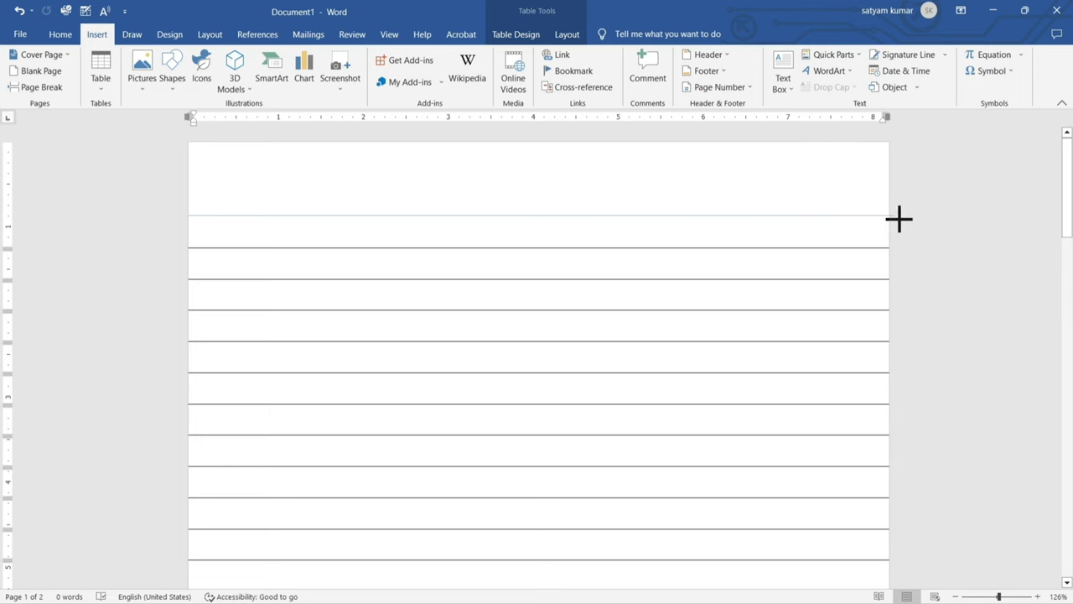
{"action": "left_click_drag", "start_coordinate": [889, 219], "coordinate": [888, 216]}
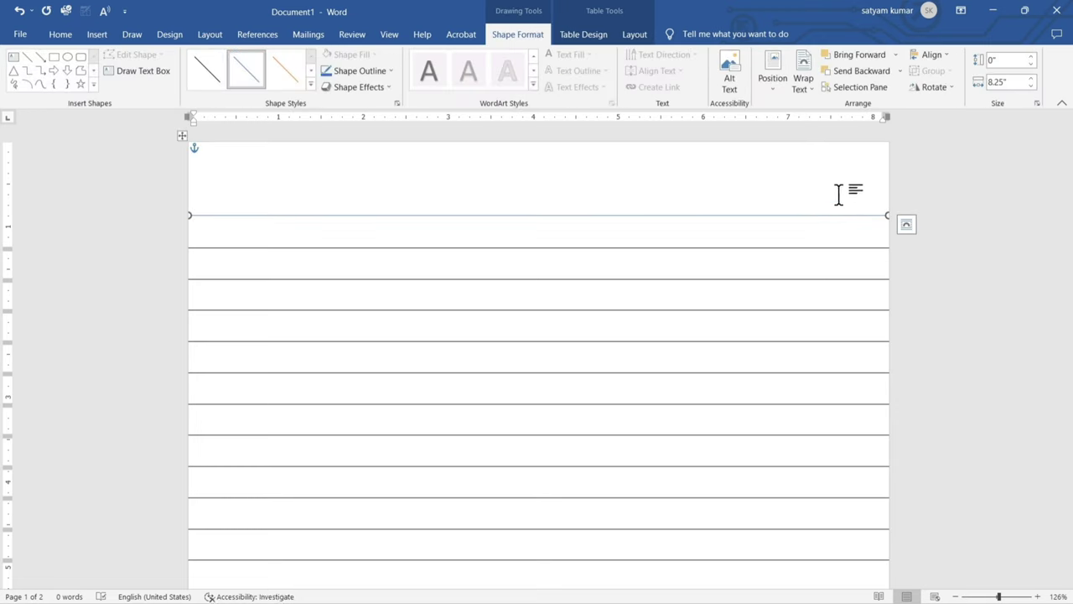
Set the header line's Shape Outline colour to Red and check the Weight options.
{"action": "left_click", "coordinate": [390, 71]}
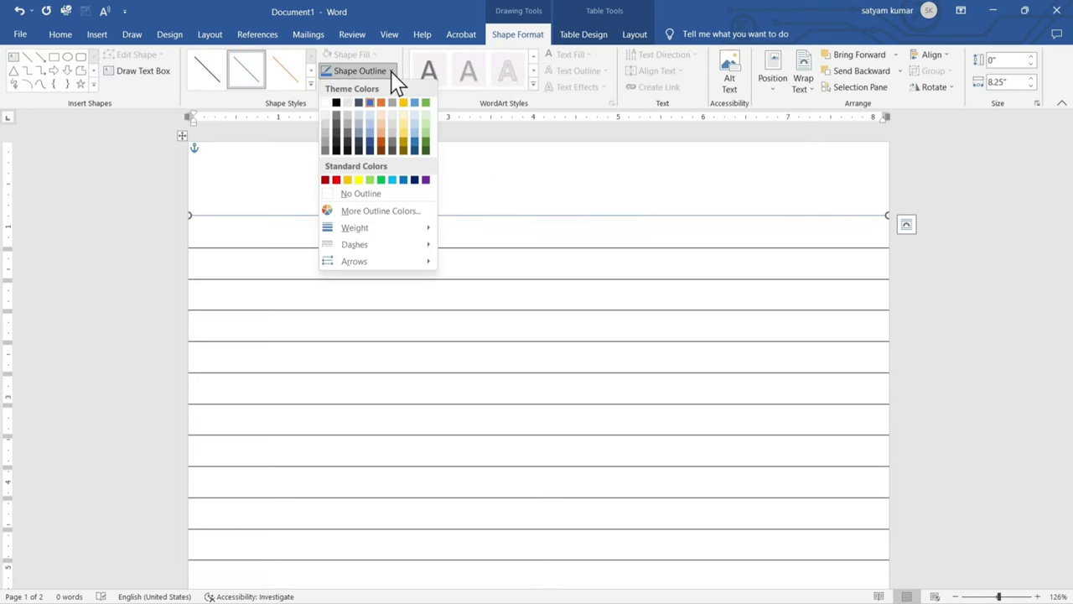
{"action": "left_click", "coordinate": [336, 179]}
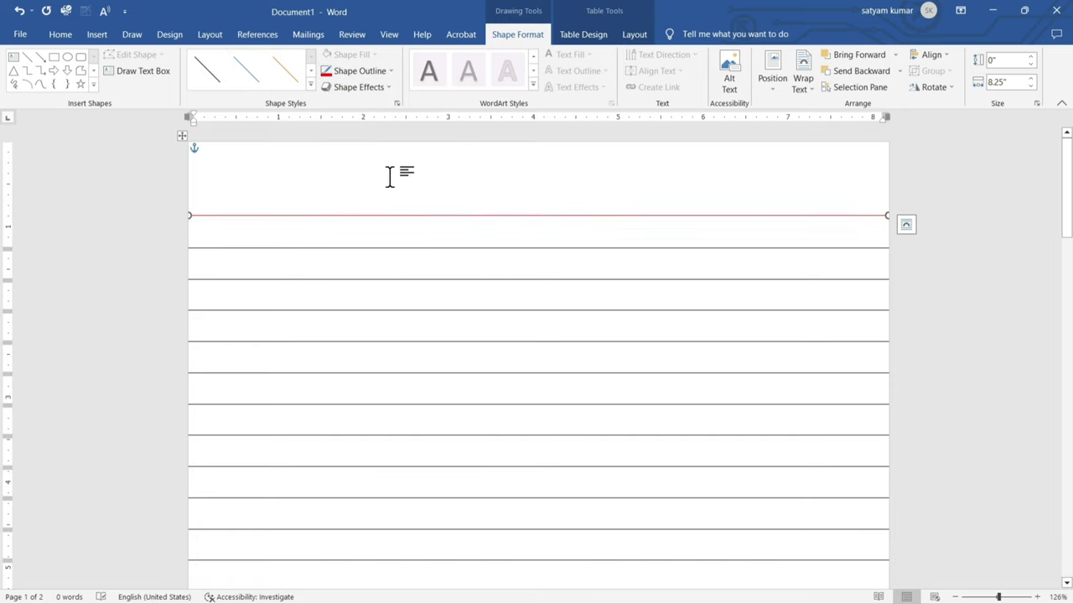
{"action": "left_click", "coordinate": [390, 71]}
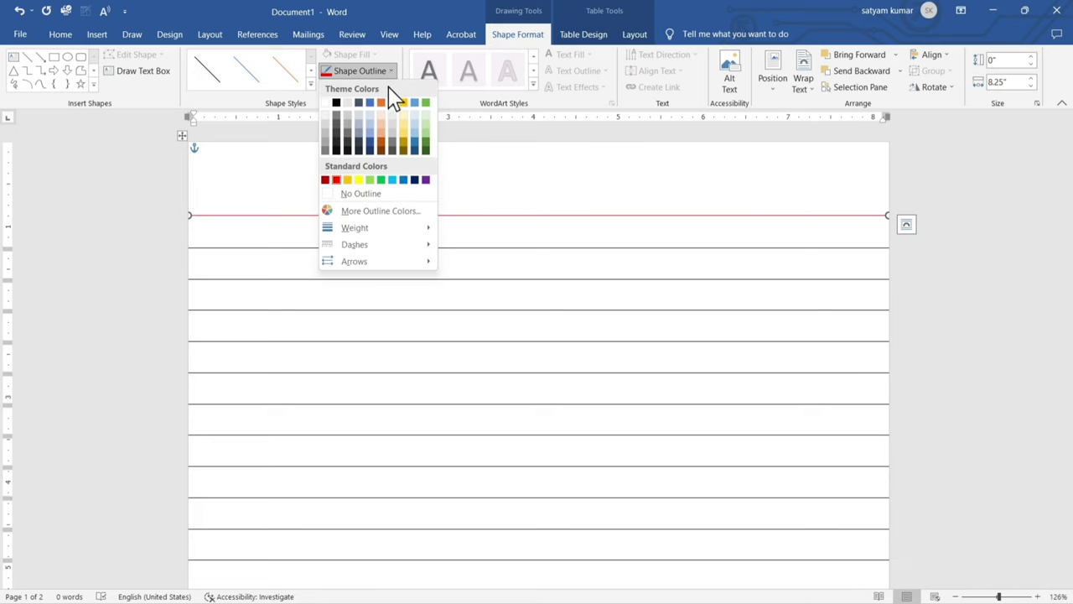
{"action": "mouse_move", "coordinate": [355, 228]}
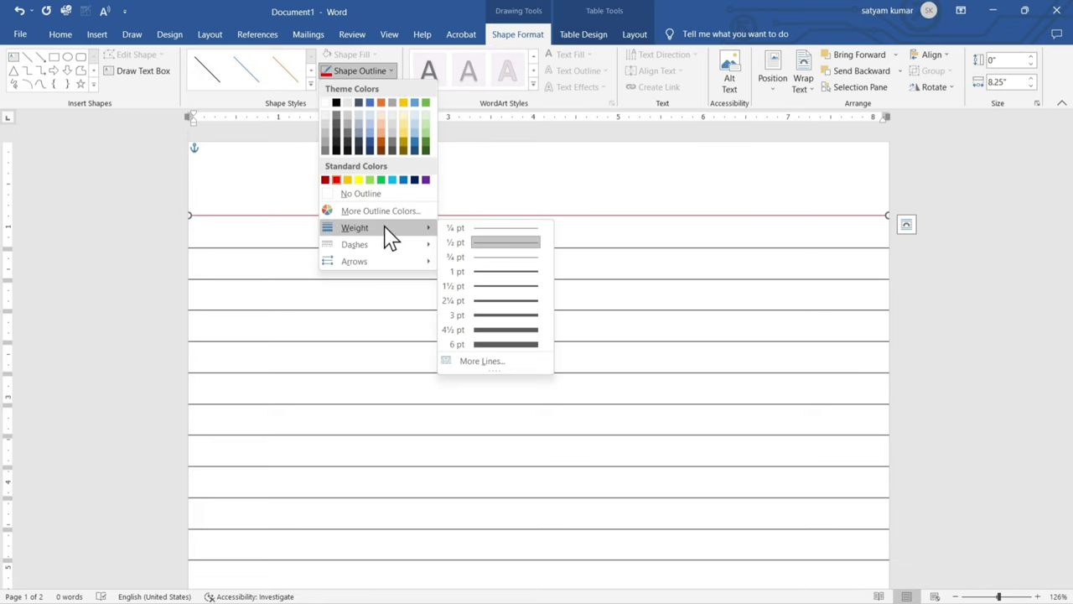
{"action": "left_click", "coordinate": [506, 247]}
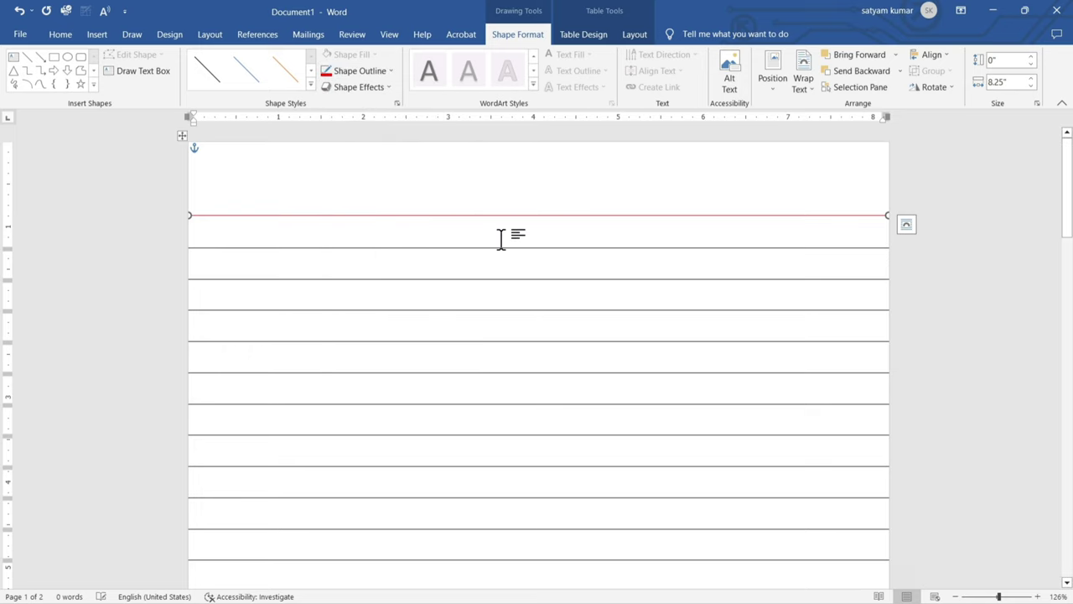
{"action": "left_click", "coordinate": [515, 189]}
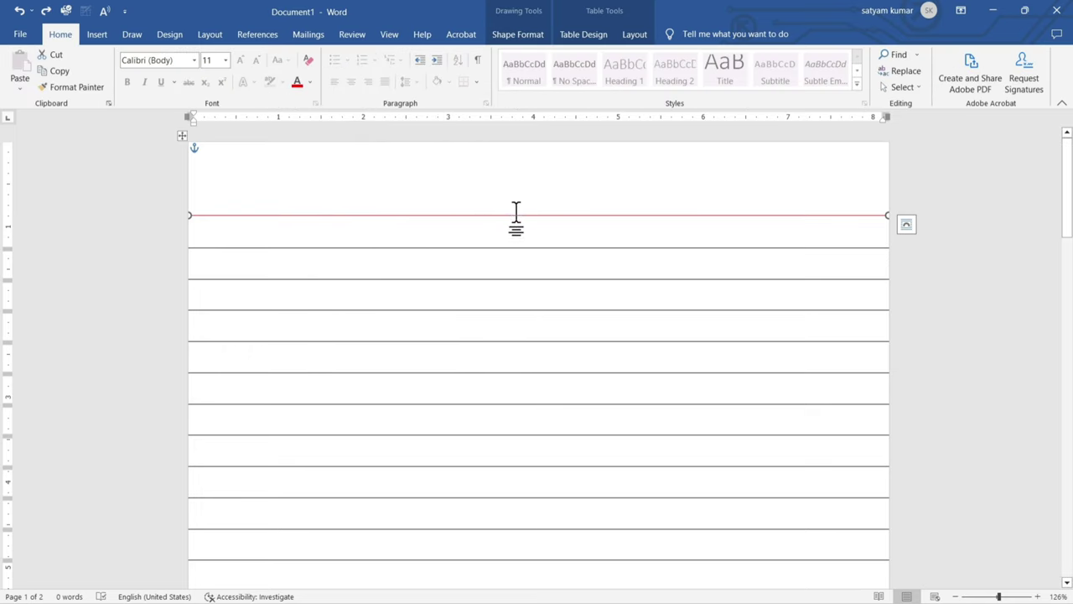
Ctrl+drag a copy of the red line just below the original, then deselect it.
{"action": "left_click_drag", "start_coordinate": [518, 215], "coordinate": [519, 220]}
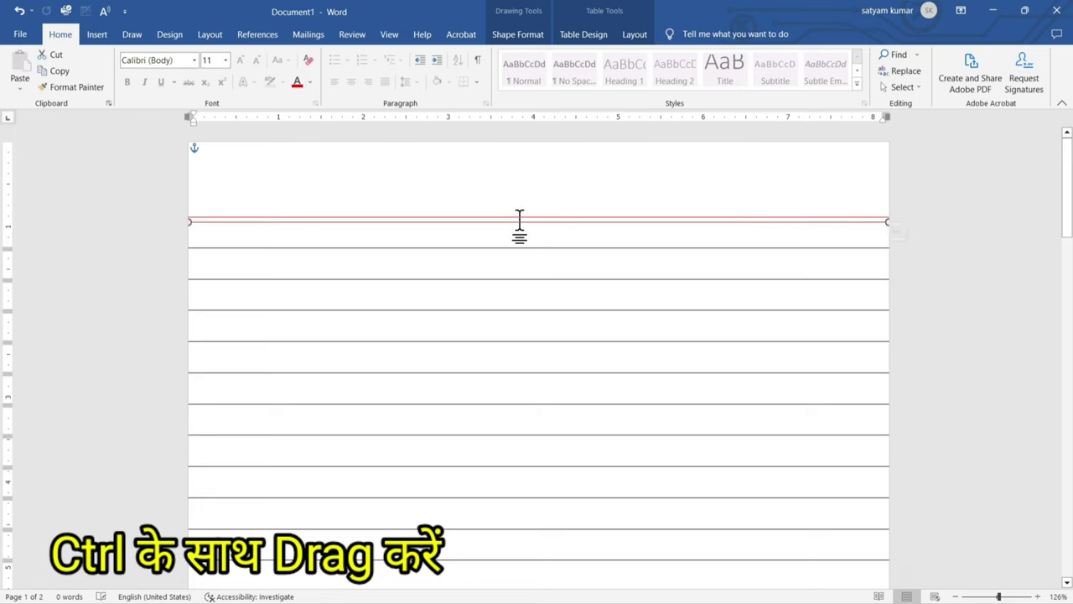
{"action": "left_click", "coordinate": [539, 176]}
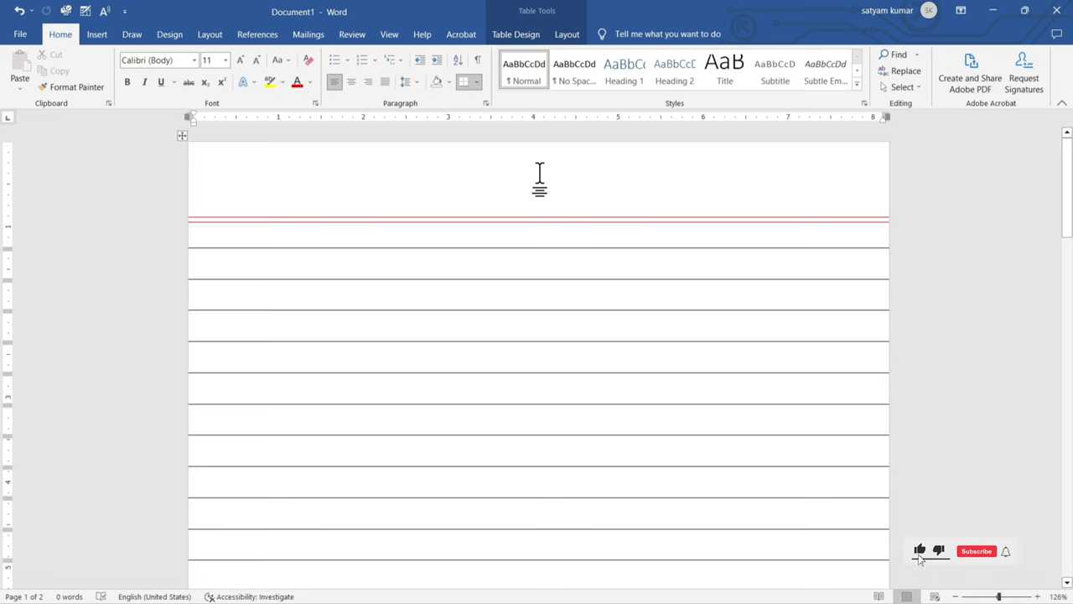
Draw a vertical line near the left edge and stretch it from the page top to the bottom.
{"action": "left_click", "coordinate": [108, 38]}
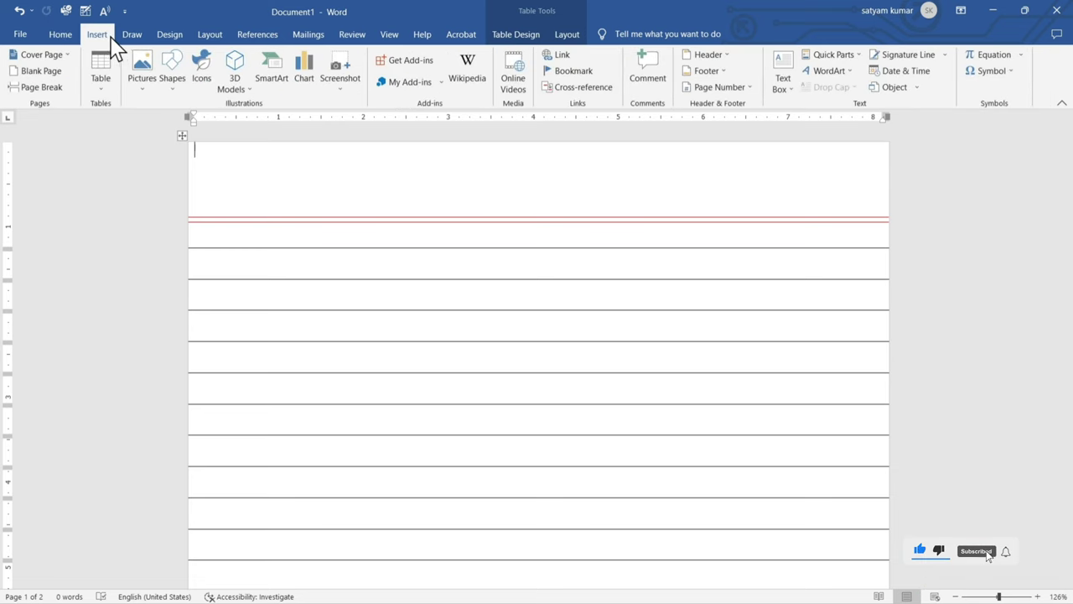
{"action": "left_click", "coordinate": [176, 92]}
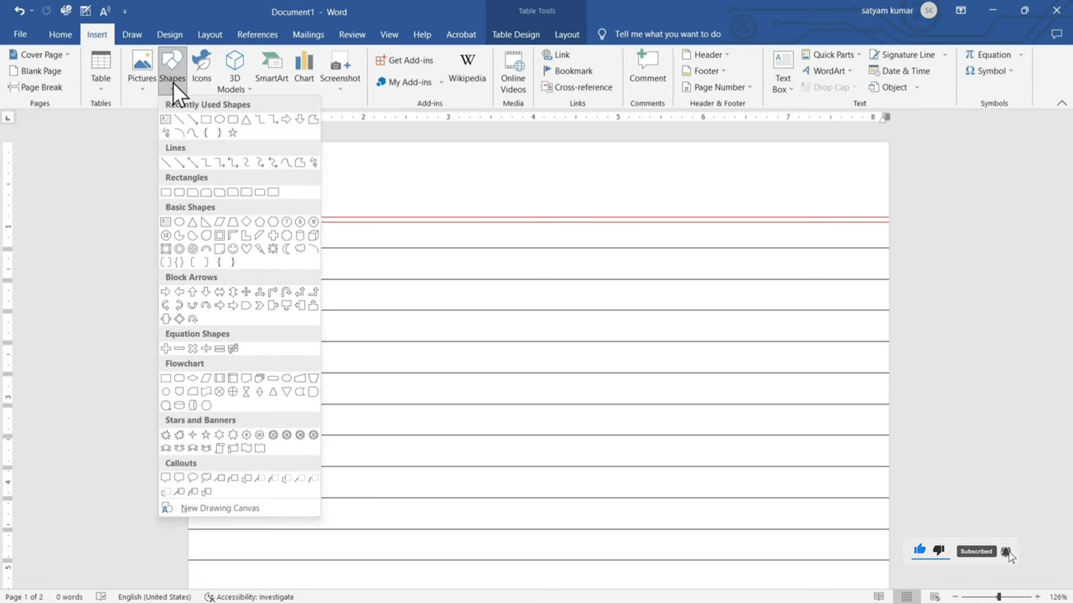
{"action": "left_click", "coordinate": [166, 162]}
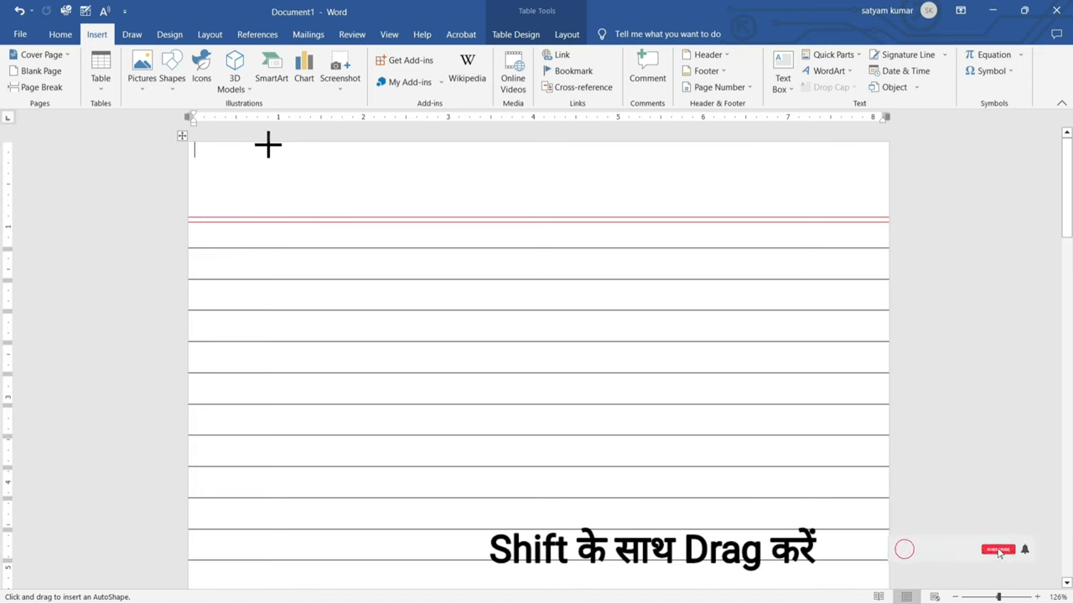
{"action": "left_click_drag", "start_coordinate": [268, 144], "coordinate": [265, 596]}
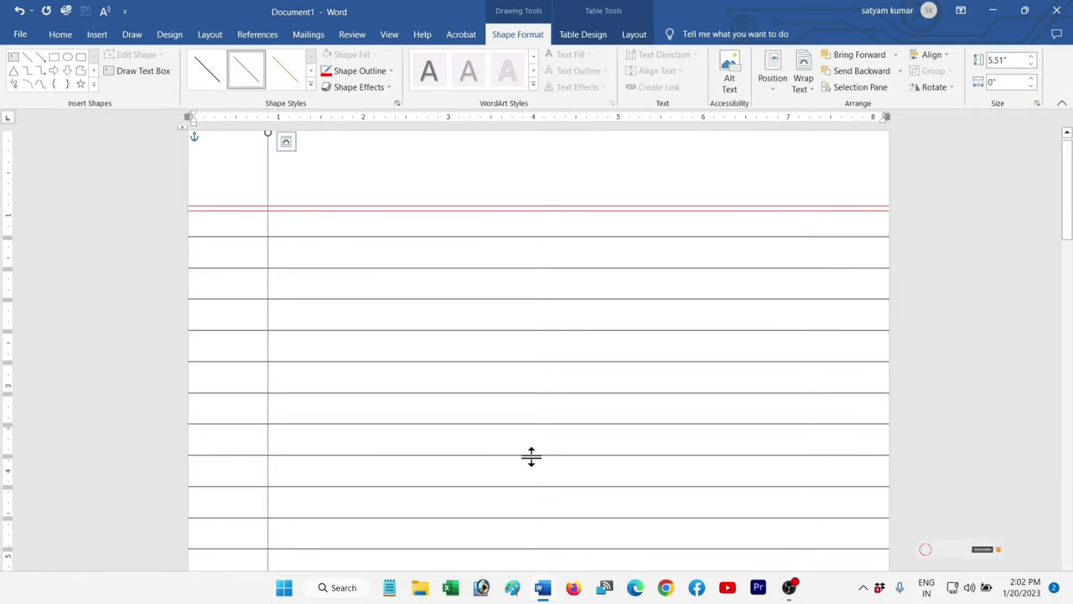
{"action": "left_click_drag", "start_coordinate": [1068, 193], "coordinate": [1072, 289]}
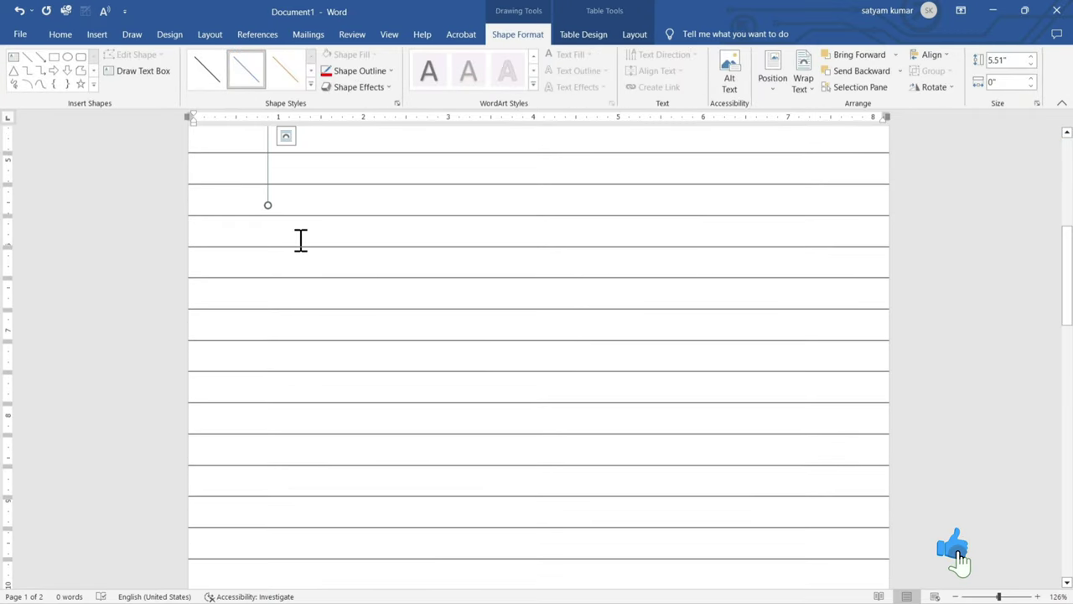
{"action": "left_click_drag", "start_coordinate": [268, 205], "coordinate": [269, 596]}
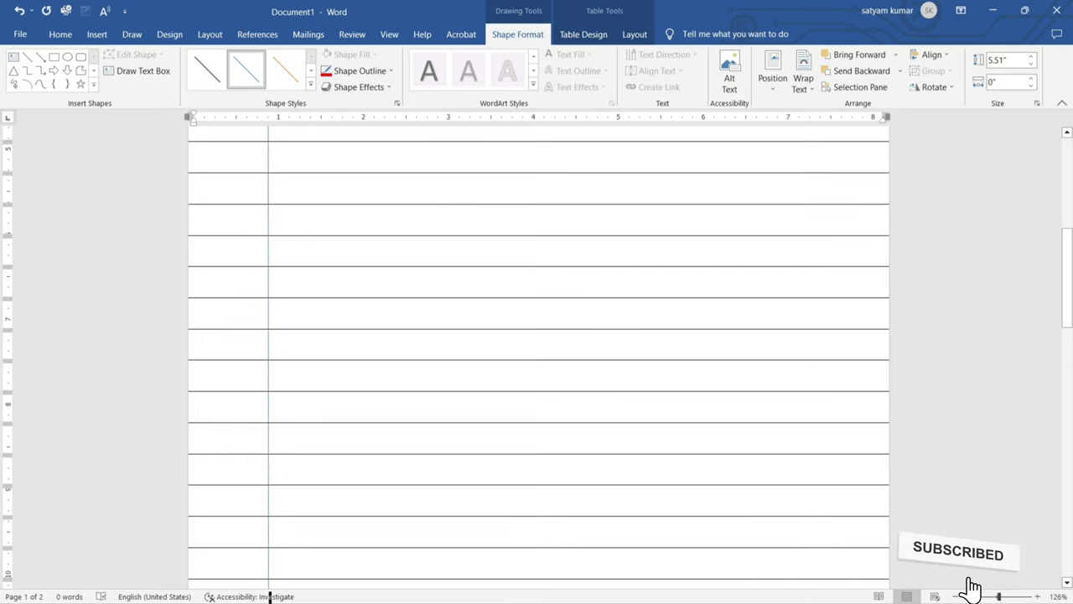
{"action": "mouse_move", "coordinate": [269, 597]}
{"action": "left_mouse_down"}
{"action": "mouse_move", "coordinate": [269, 329]}
{"action": "mouse_move", "coordinate": [267, 433]}
{"action": "left_mouse_up"}
{"action": "mouse_move", "coordinate": [1067, 192]}
{"action": "left_mouse_down"}
{"action": "mouse_move", "coordinate": [1071, 348]}
{"action": "mouse_move", "coordinate": [1069, 186]}
{"action": "left_mouse_up"}
{"action": "key", "text": "Escape"}
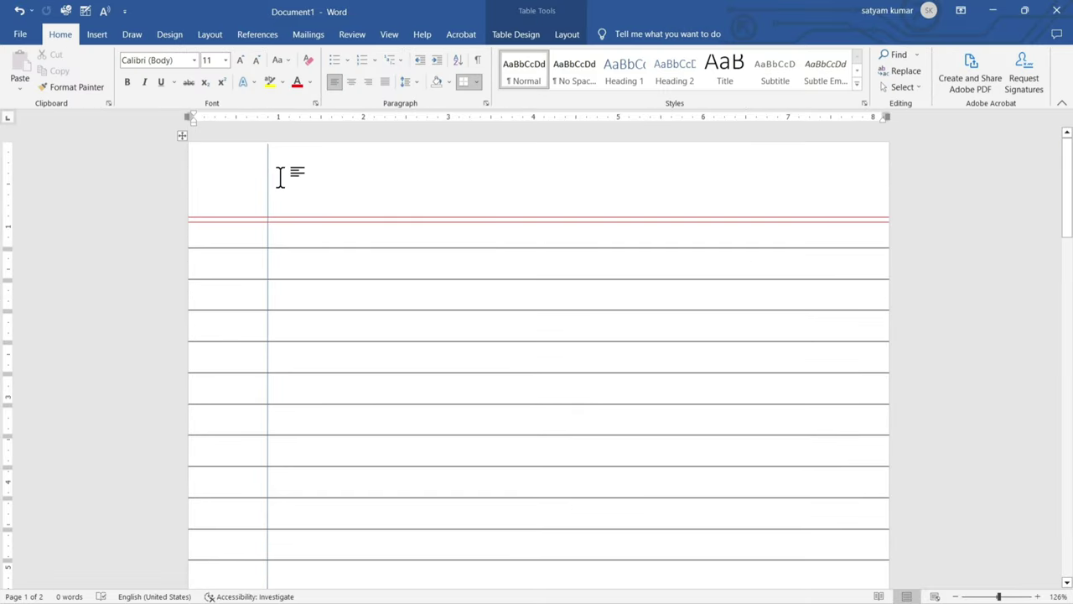
Set the vertical margin line's Shape Outline colour to Red.
{"action": "left_click", "coordinate": [267, 195]}
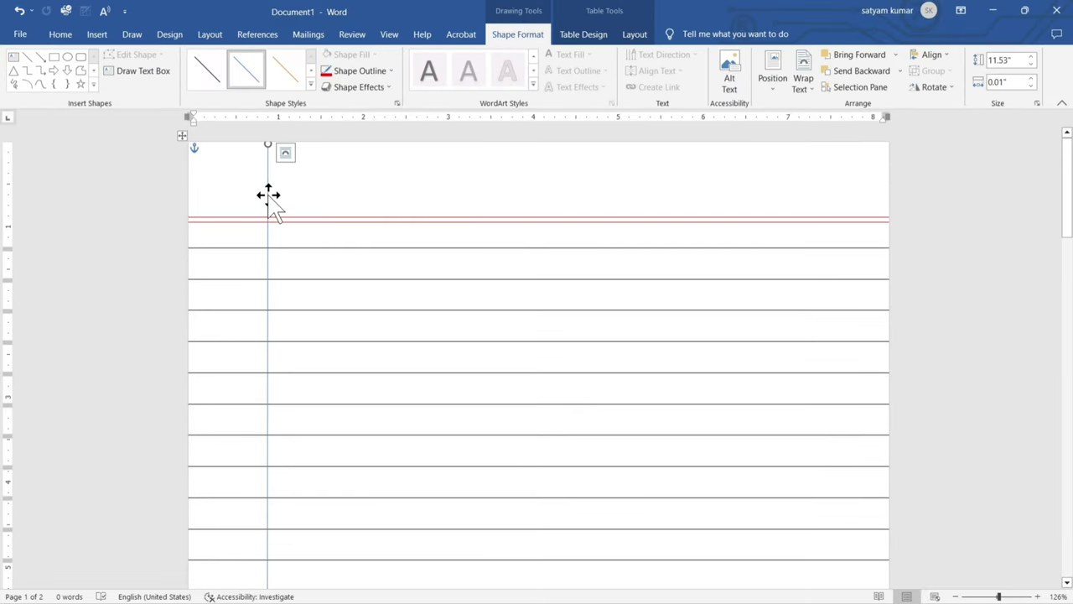
{"action": "left_click", "coordinate": [376, 74]}
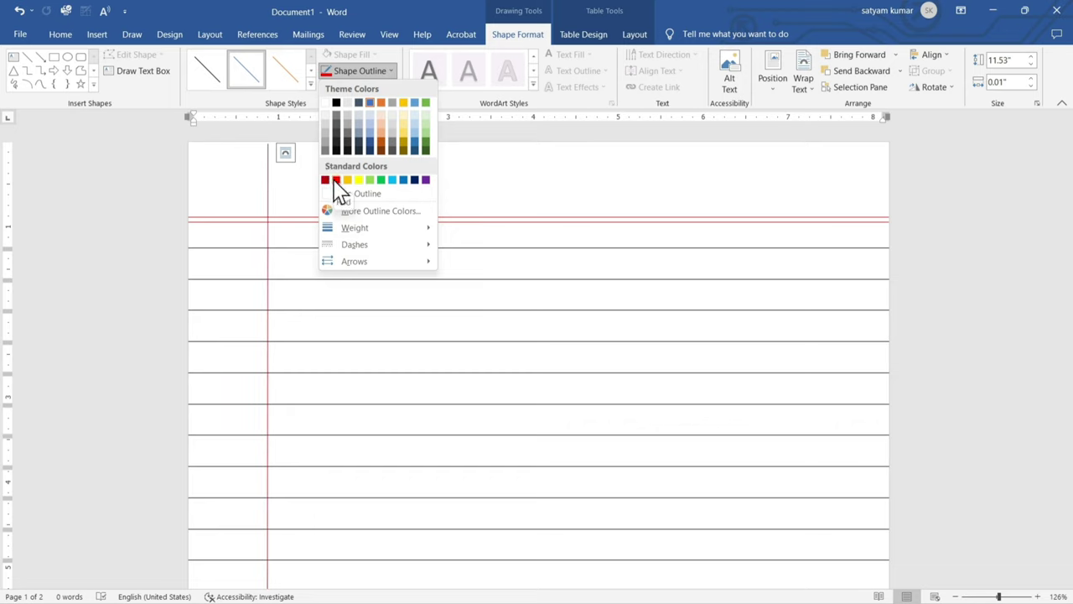
{"action": "left_click", "coordinate": [336, 180]}
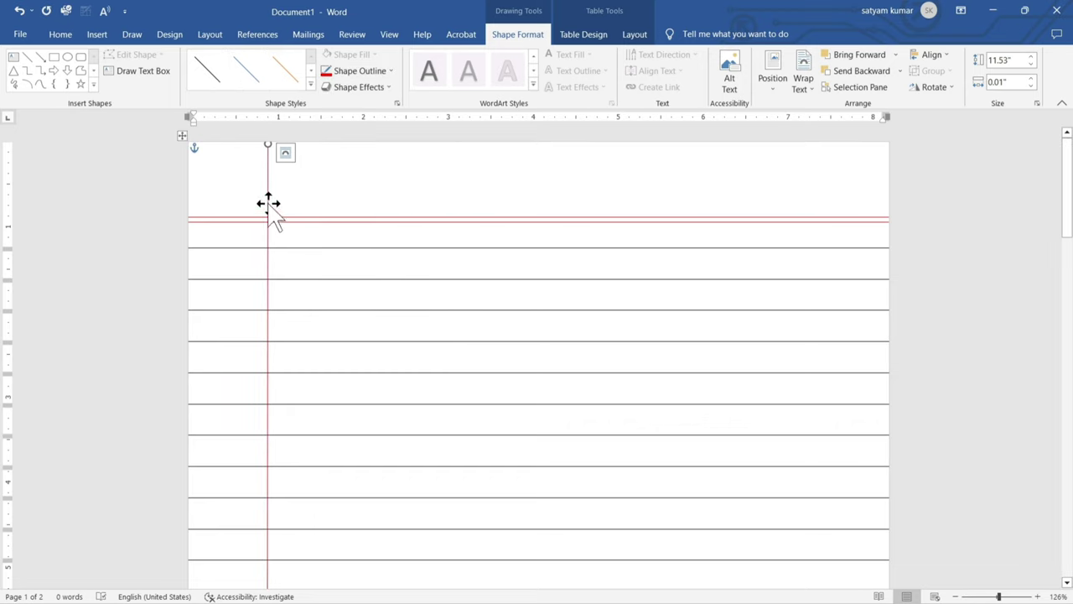
Ctrl+drag a copy of the red margin line just beside the original.
{"action": "left_click_drag", "start_coordinate": [268, 201], "coordinate": [267, 202]}
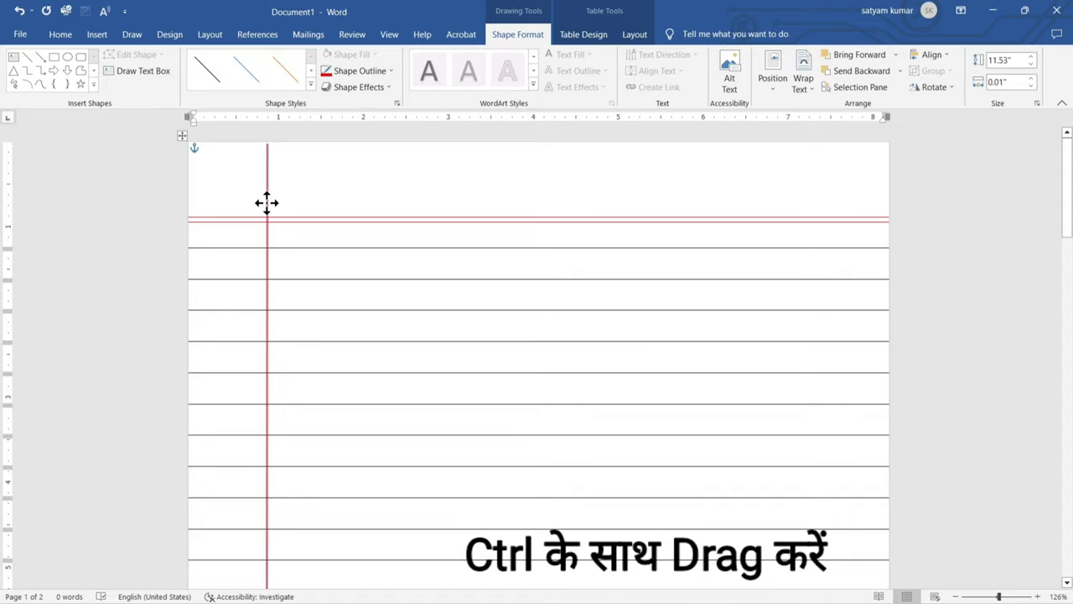
{"action": "left_click", "coordinate": [299, 197]}
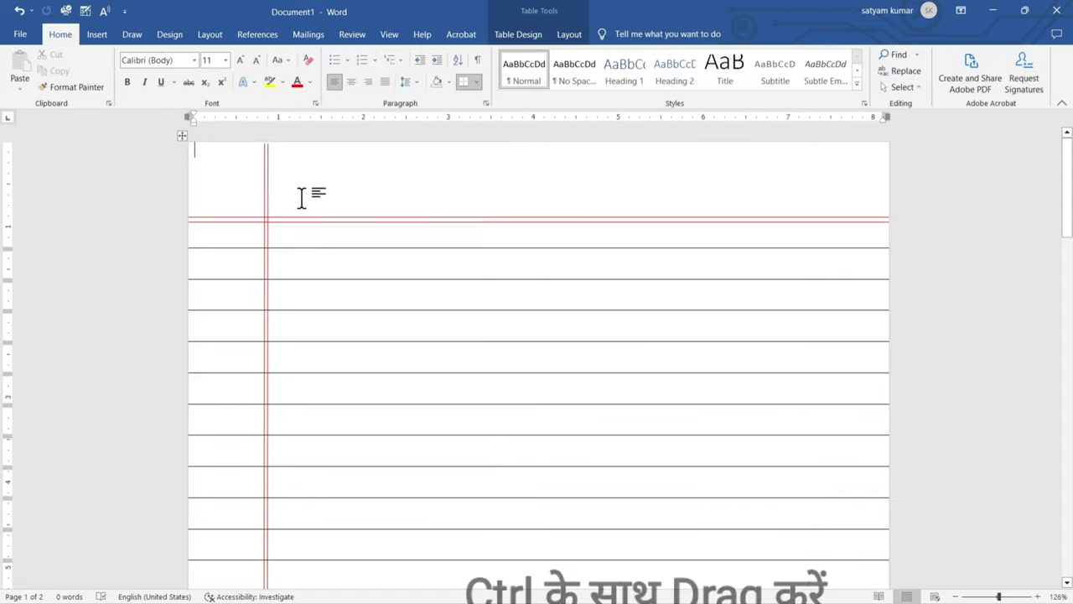
{"action": "mouse_move", "coordinate": [1067, 174]}
{"action": "left_mouse_down"}
{"action": "mouse_move", "coordinate": [1069, 192]}
{"action": "mouse_move", "coordinate": [1072, 101]}
{"action": "left_mouse_up"}
Draw a rounded rectangle in the page's top-right corner, above the red header line.
{"action": "scroll", "coordinate": [715, 175], "scroll_direction": "down", "scroll_amount": 3, "text": "ctrl"}
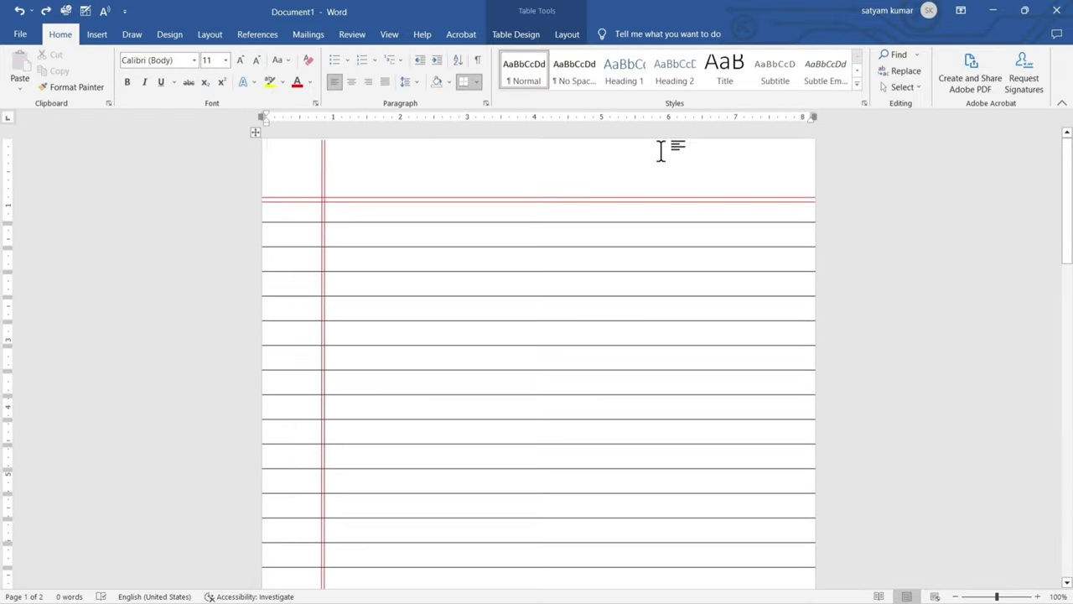
{"action": "left_click", "coordinate": [99, 37]}
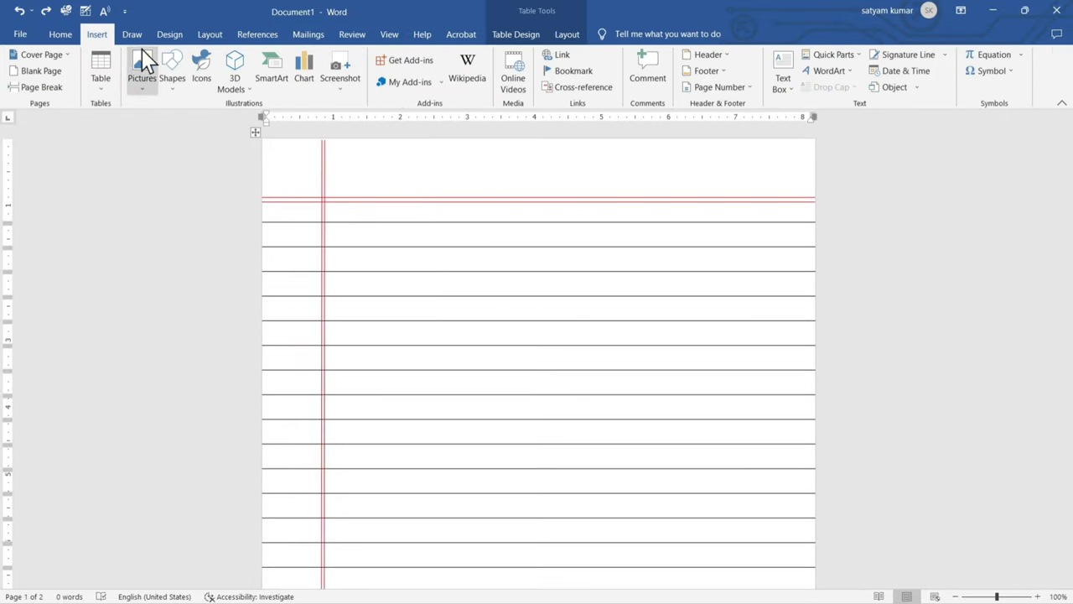
{"action": "left_click", "coordinate": [178, 86]}
{"action": "left_click", "coordinate": [220, 134]}
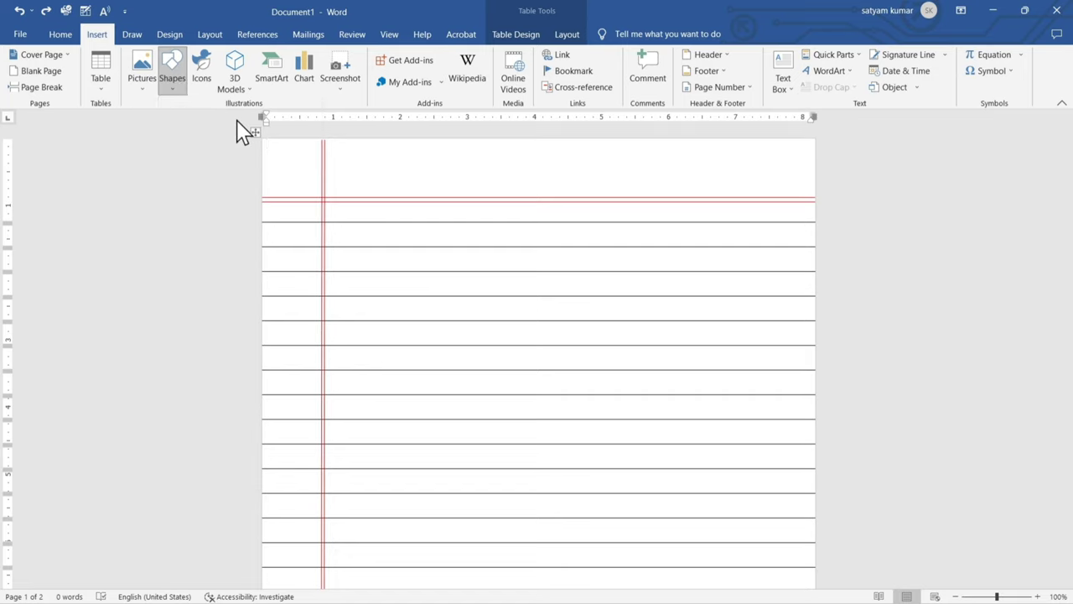
{"action": "left_click_drag", "start_coordinate": [721, 156], "coordinate": [796, 193]}
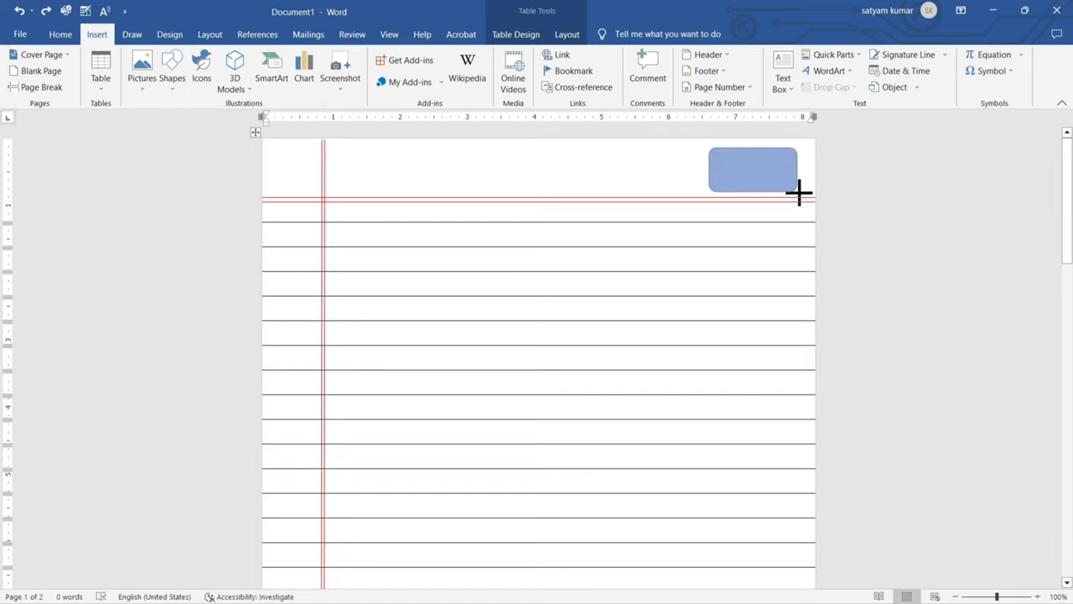
{"action": "left_click_drag", "start_coordinate": [800, 193], "coordinate": [801, 192]}
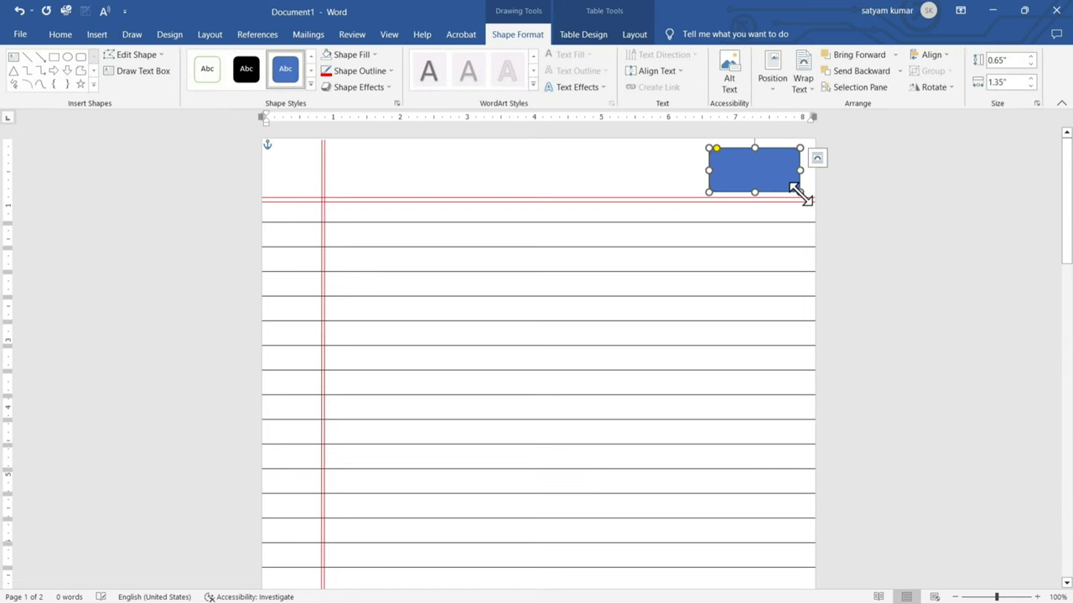
Give the rounded box no fill and a red outline, and make it ready for text.
{"action": "left_click", "coordinate": [375, 55]}
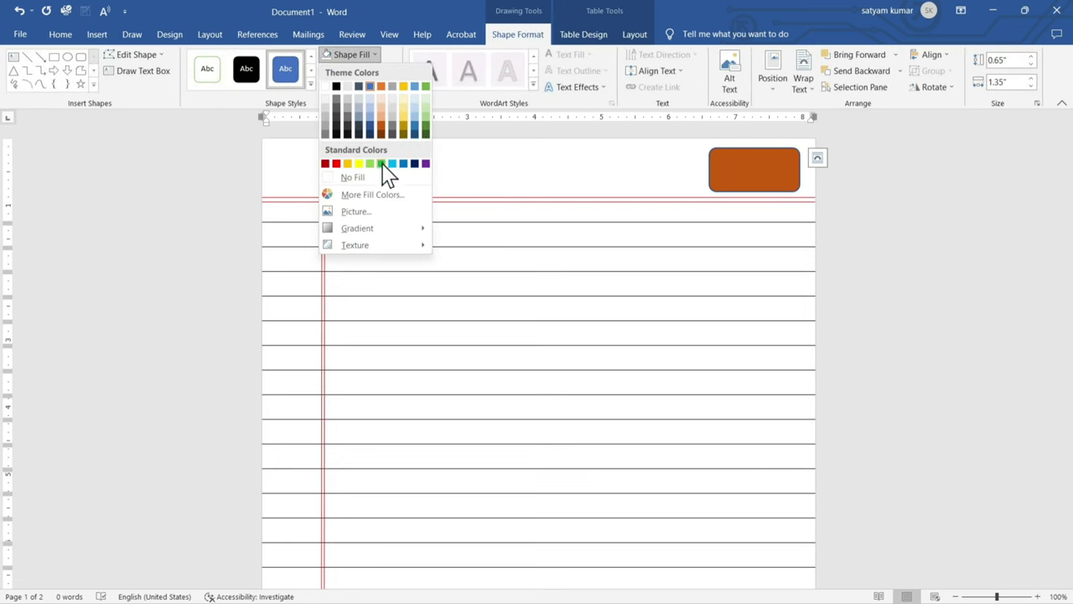
{"action": "left_click", "coordinate": [379, 177]}
{"action": "left_click", "coordinate": [391, 71]}
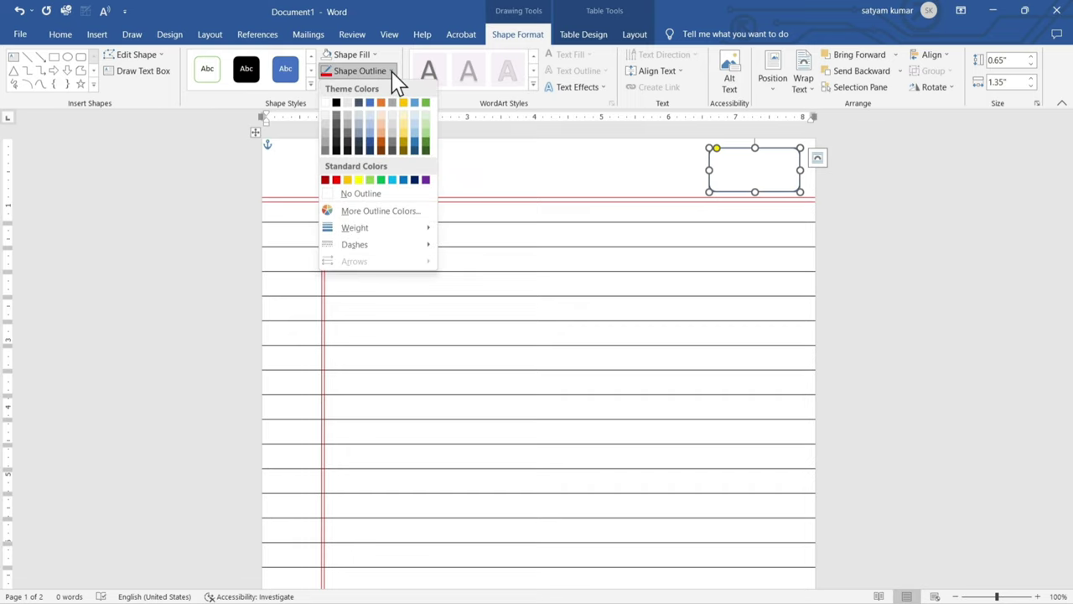
{"action": "left_click", "coordinate": [335, 180]}
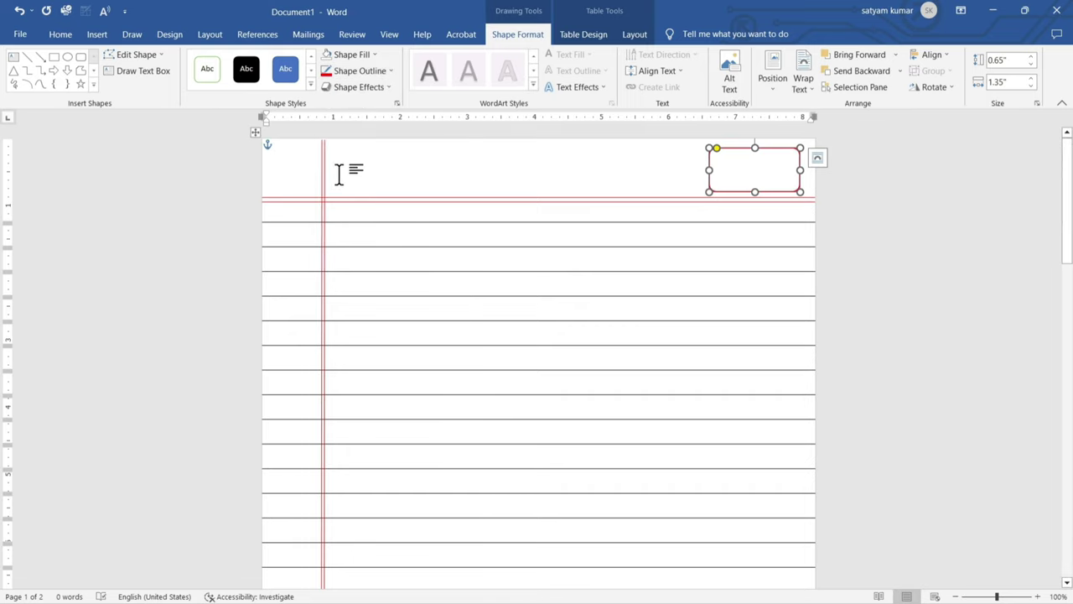
{"action": "right_click", "coordinate": [732, 201]}
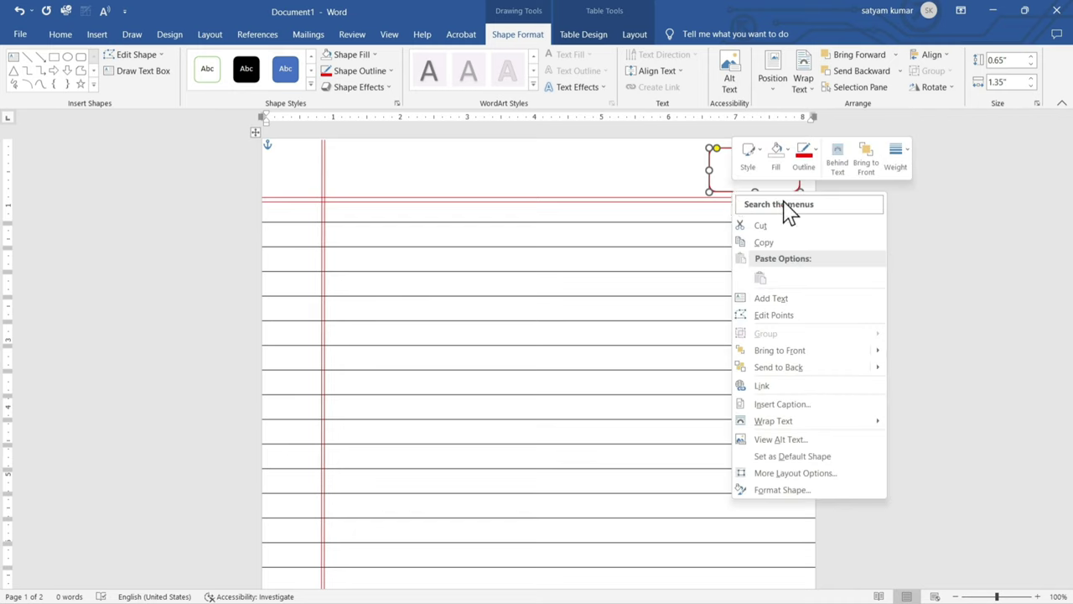
{"action": "left_click", "coordinate": [794, 298]}
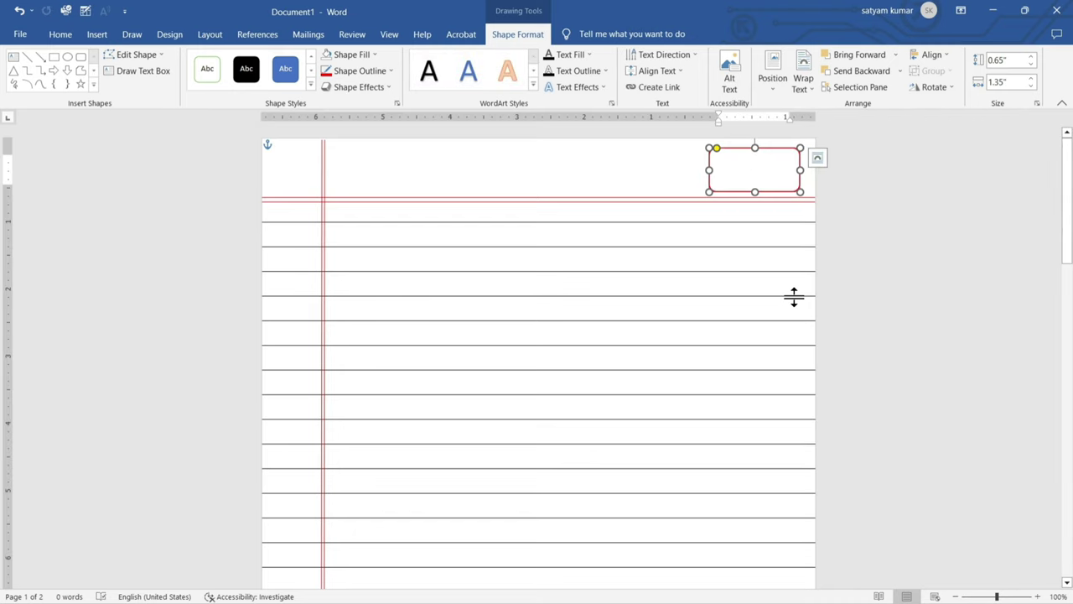
Type dotted 'Date' and 'Page' fill-in lines into the box in black text.
{"action": "left_click", "coordinate": [60, 34]}
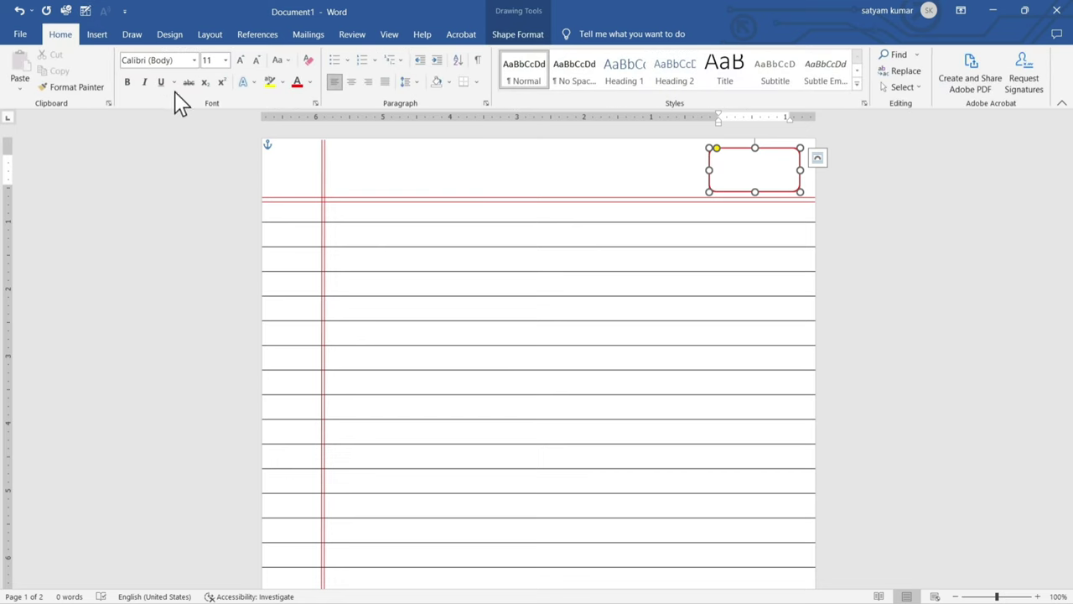
{"action": "left_click", "coordinate": [311, 83]}
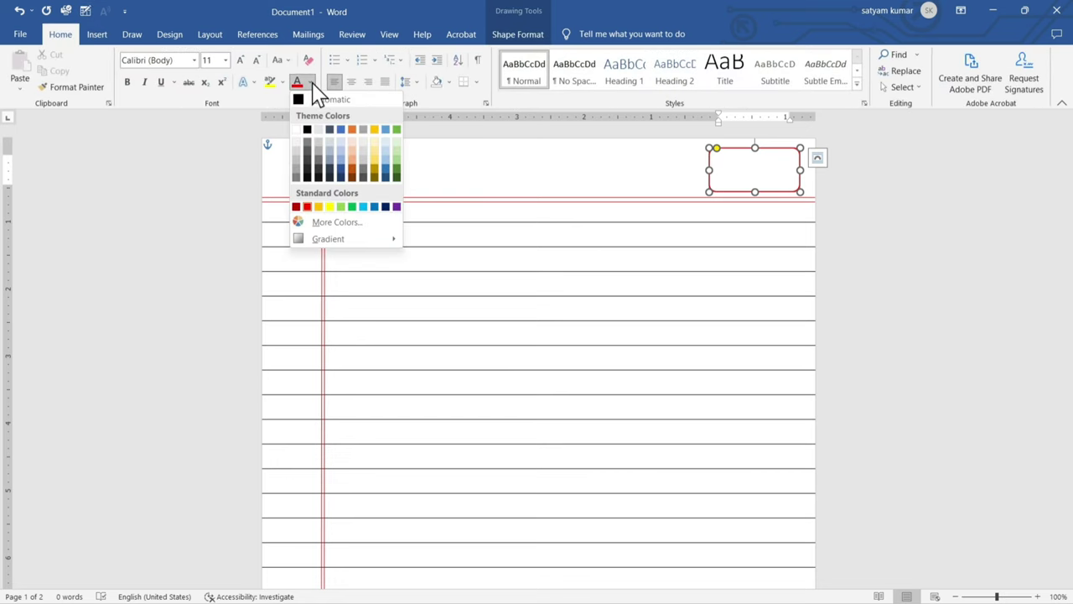
{"action": "left_click", "coordinate": [307, 144]}
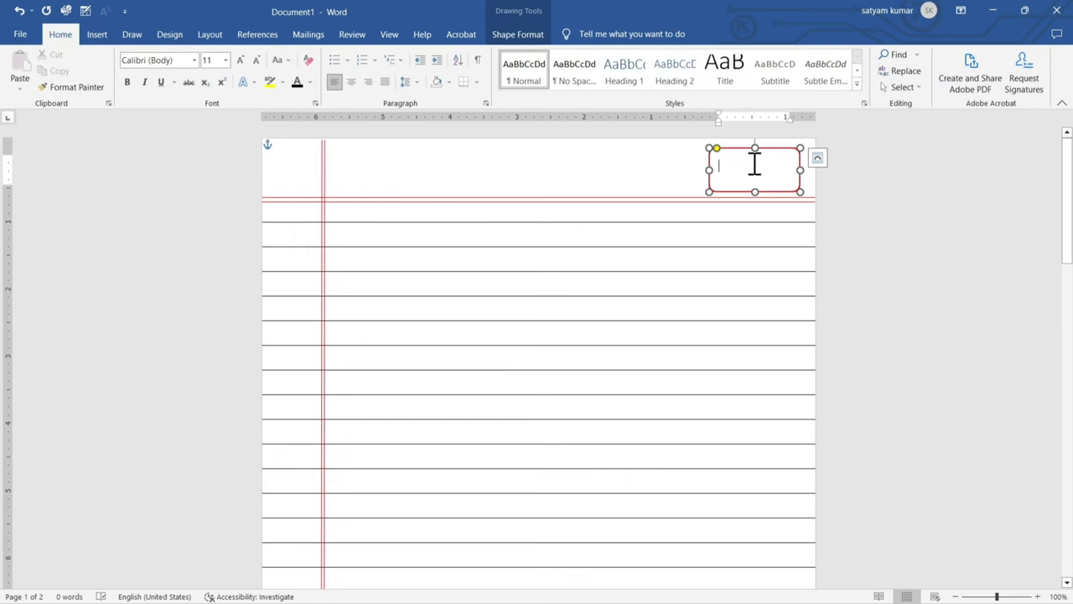
{"action": "type", "text": "Date....................."}
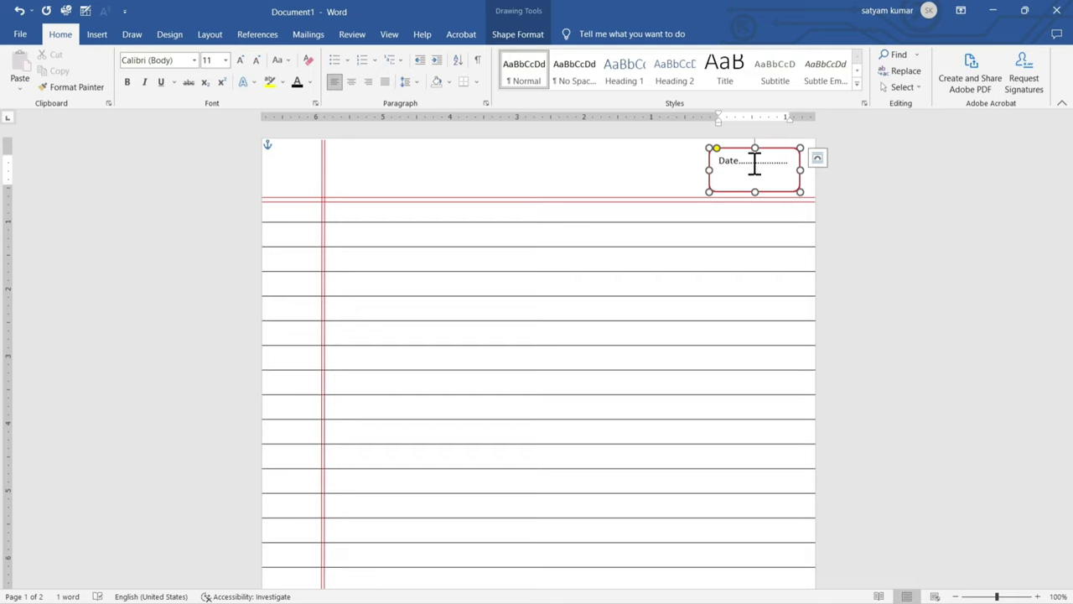
{"action": "type", "text": "Page....................."}
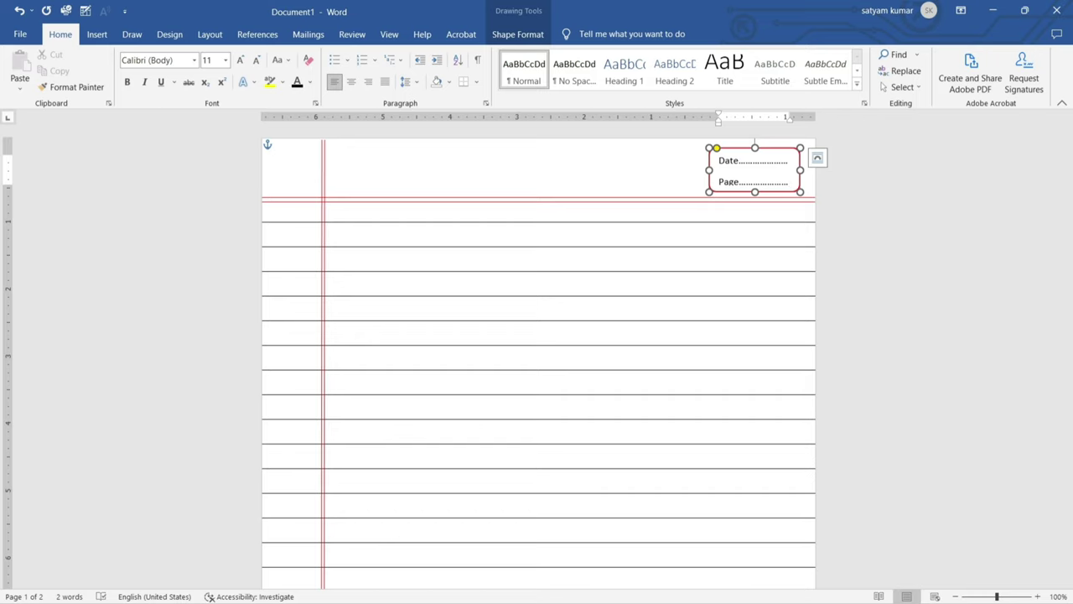
Turn the Date and Page lines red.
{"action": "left_click_drag", "start_coordinate": [718, 160], "coordinate": [789, 183]}
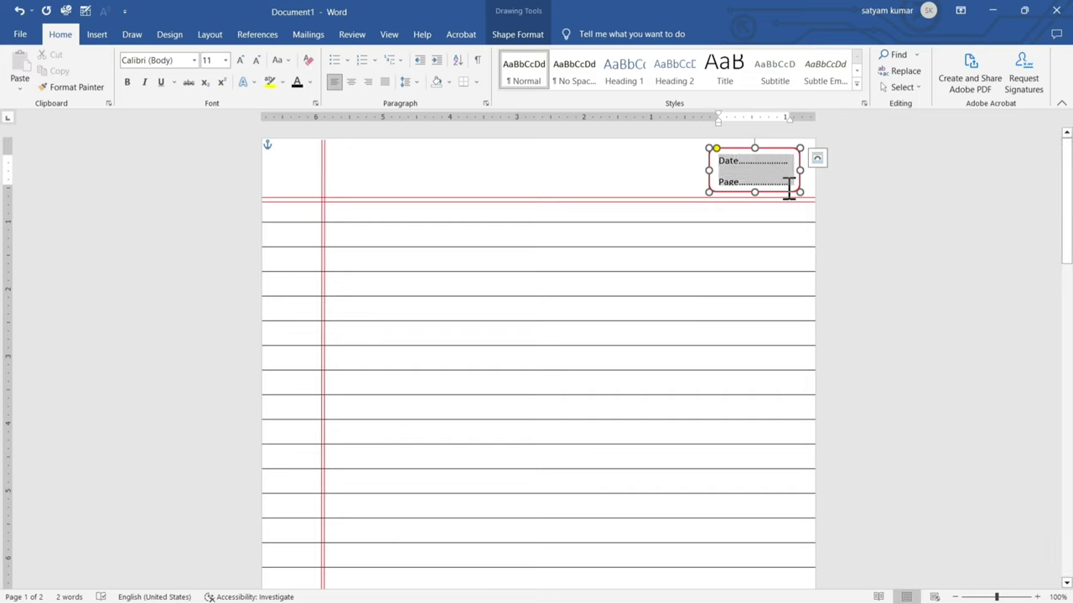
{"action": "left_click", "coordinate": [310, 82]}
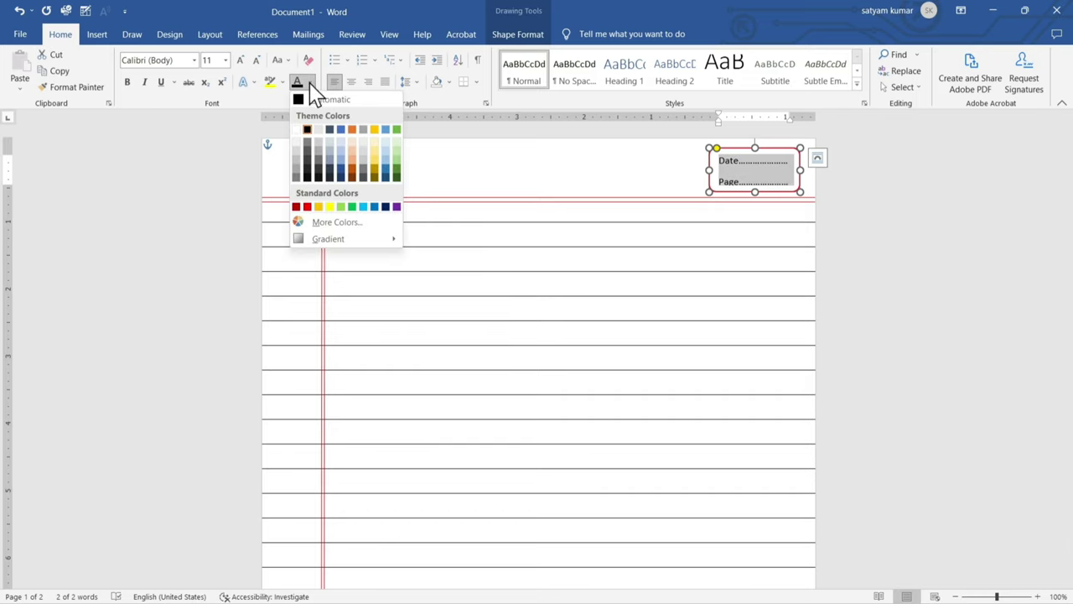
{"action": "left_click", "coordinate": [307, 207]}
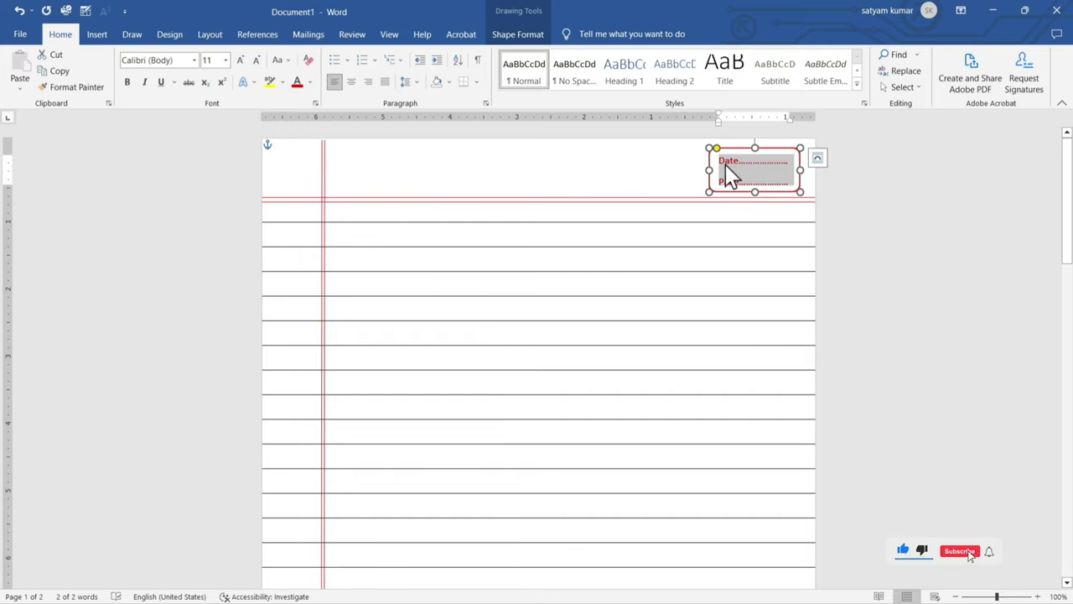
Remove the space after each paragraph in the box's Date and Page lines.
{"action": "left_click", "coordinate": [417, 88]}
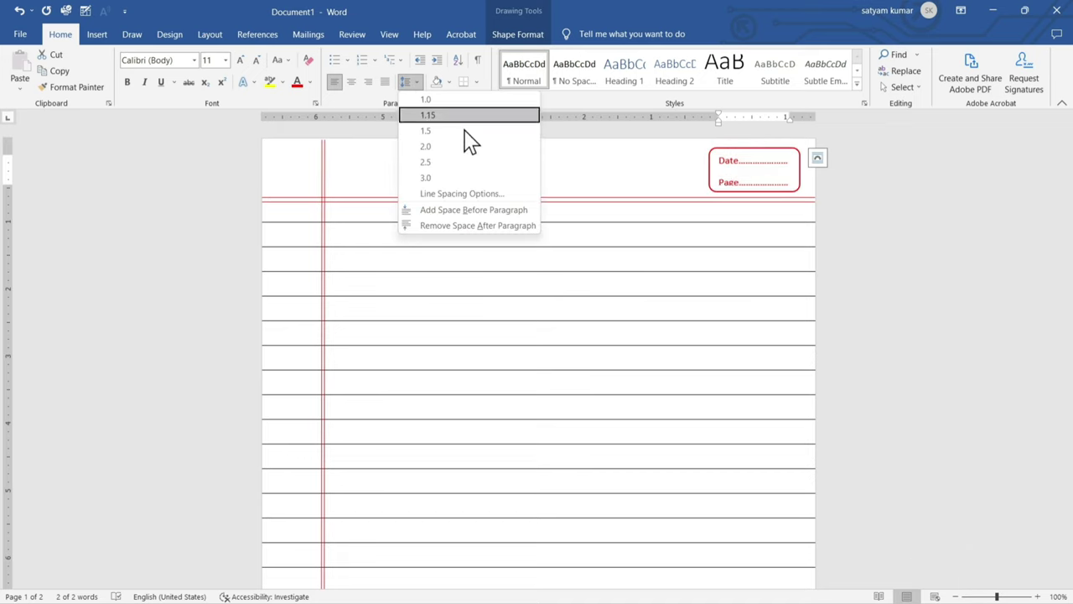
{"action": "left_click", "coordinate": [505, 227]}
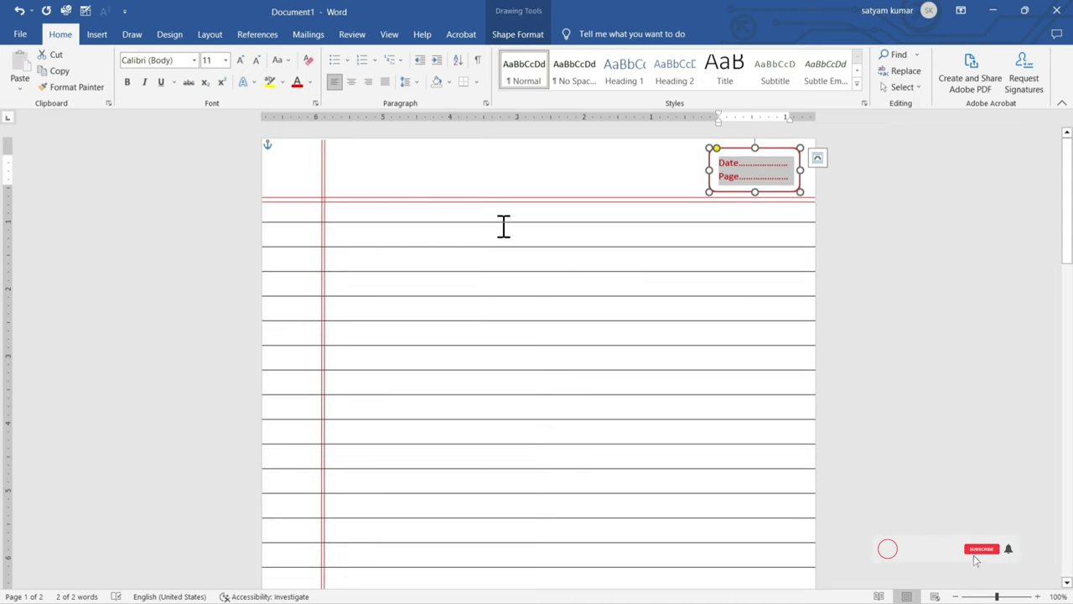
{"action": "left_click", "coordinate": [732, 166]}
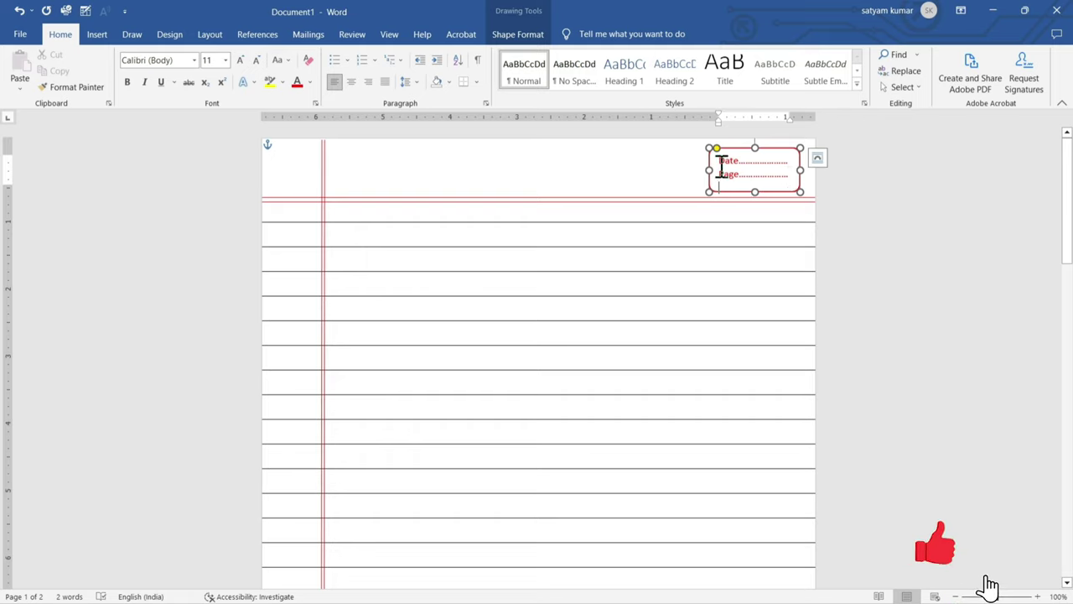
Reapply red font colour to the Date and Page text and deselect the box.
{"action": "left_click_drag", "start_coordinate": [719, 161], "coordinate": [769, 177]}
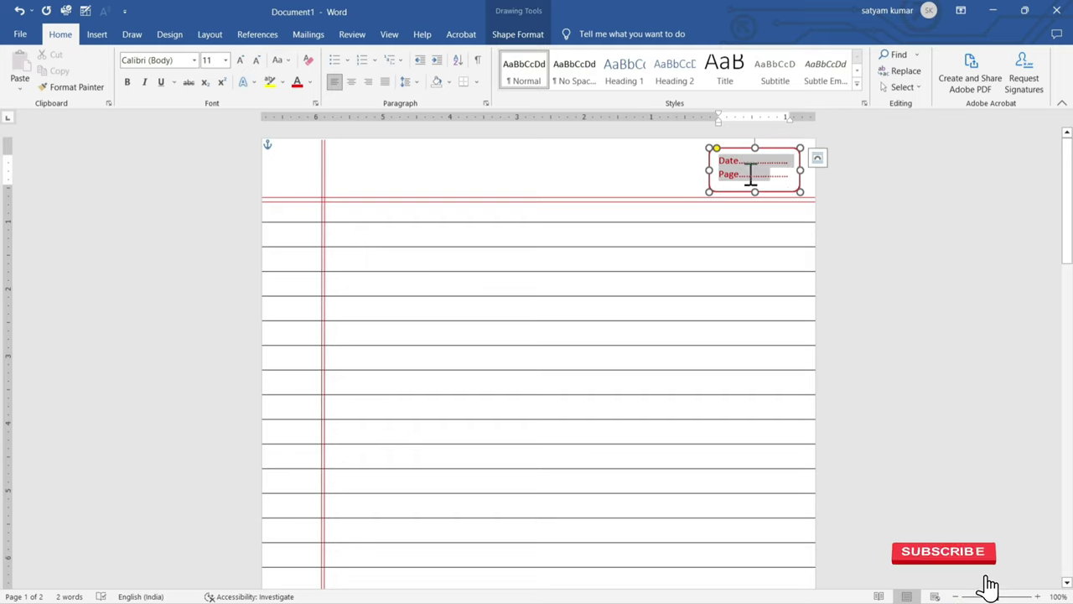
{"action": "left_click", "coordinate": [309, 81]}
{"action": "left_click", "coordinate": [296, 206]}
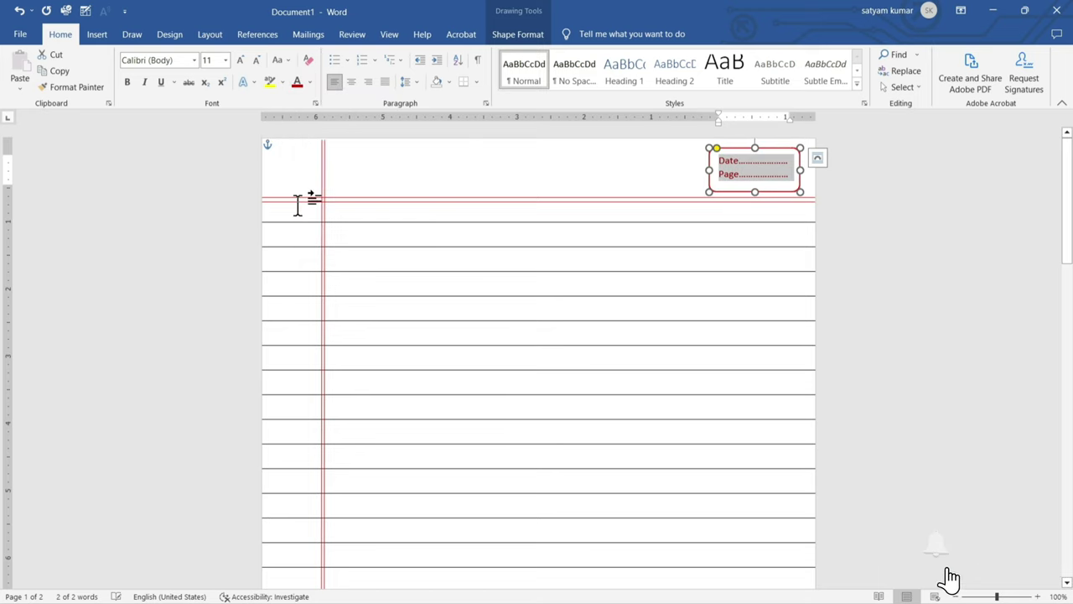
{"action": "left_click", "coordinate": [630, 158]}
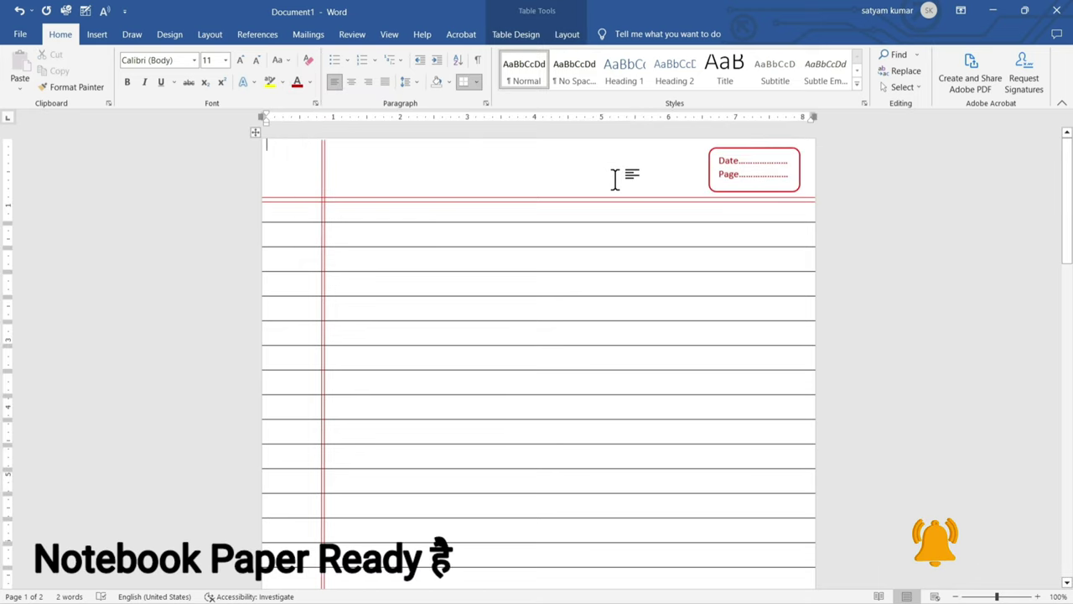
{"action": "left_click_drag", "start_coordinate": [1070, 202], "coordinate": [1070, 178]}
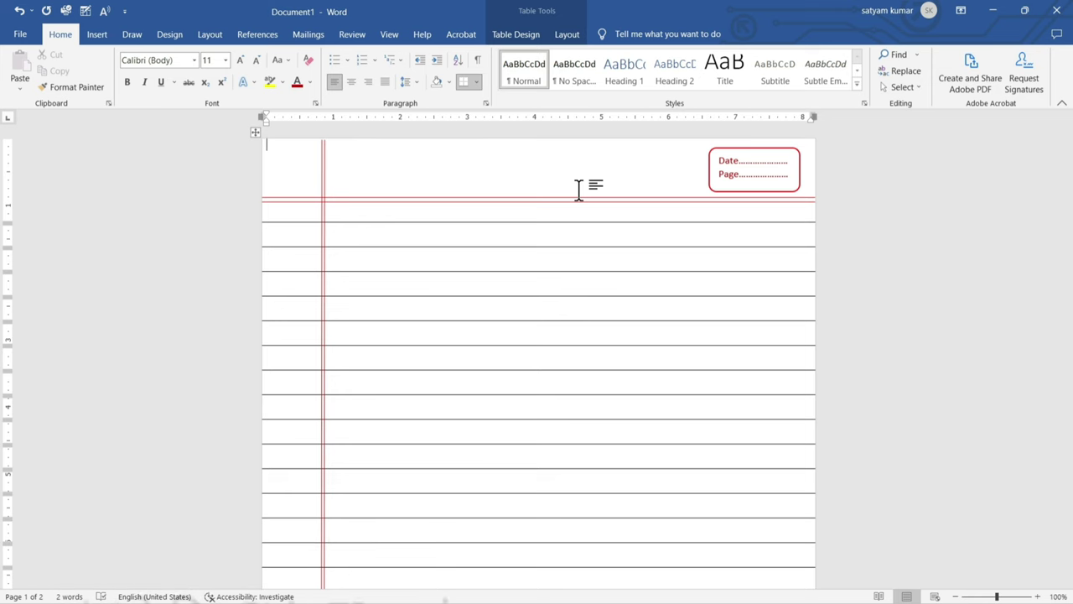
Open the print preview of the notebook page with Ctrl+F2.
{"action": "key", "text": "ctrl+F2"}
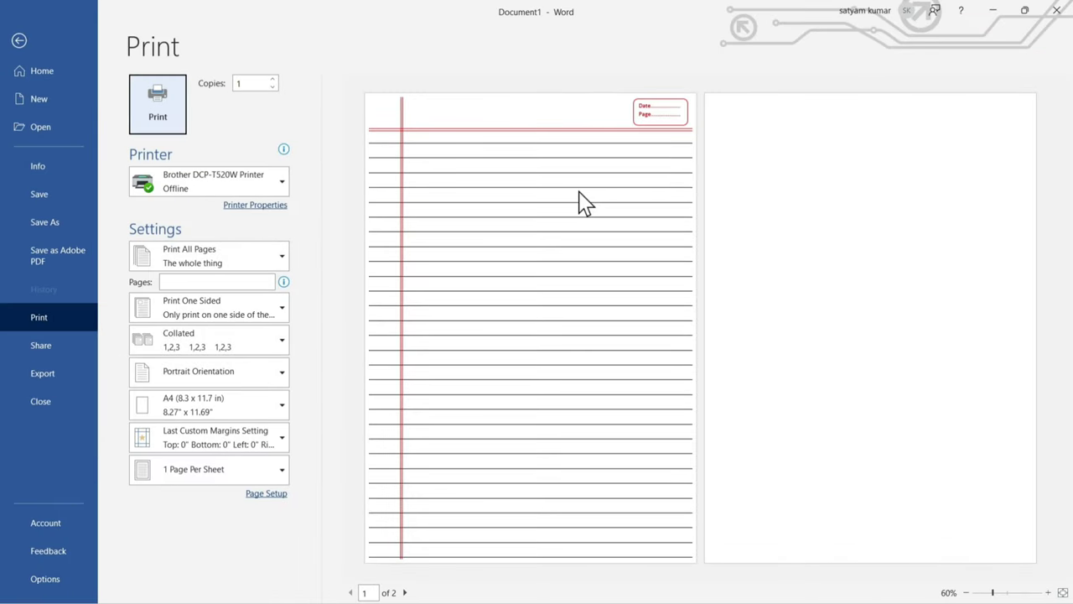